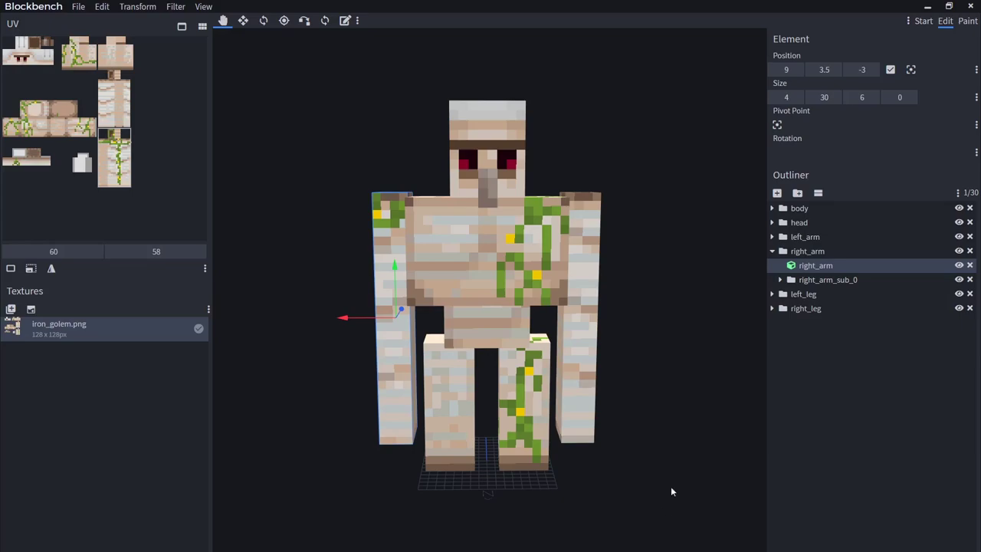
pyautogui.moveTo(671, 473); pyautogui.dragTo(597, 488)
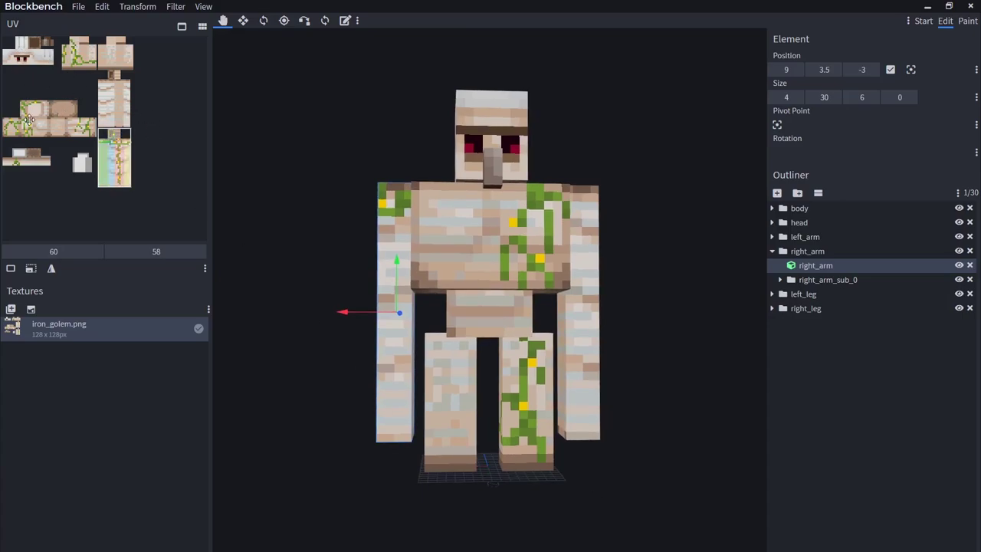
pyautogui.moveTo(268, 139); pyautogui.dragTo(297, 148)
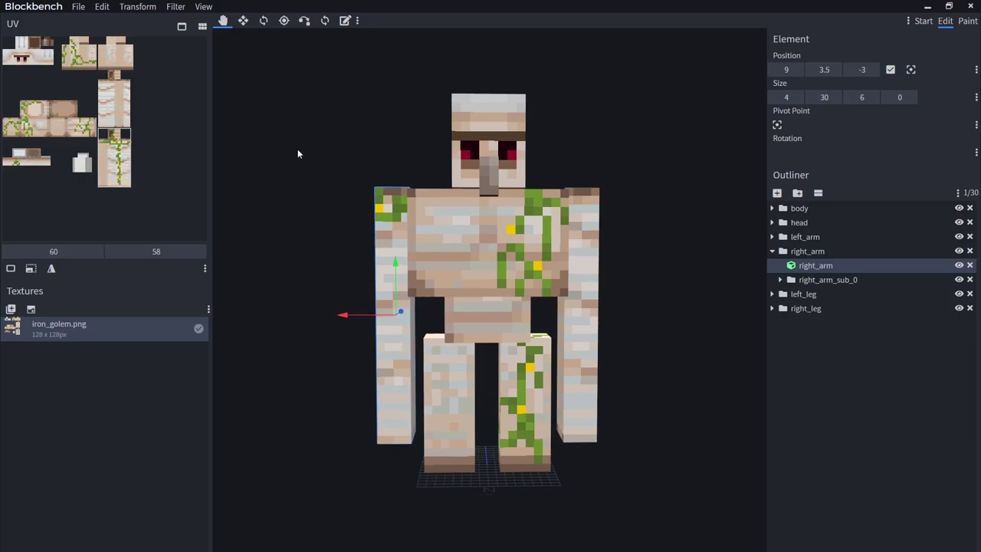
# Select the small block on top of the golem's head and inspect it from above and side
pyautogui.hotkey('ctrl', 'a')
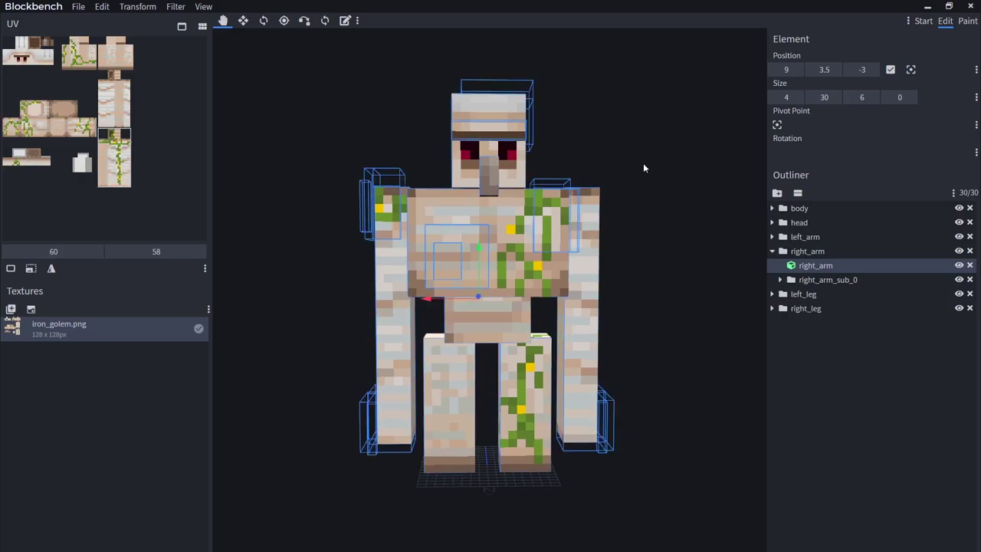
pyautogui.moveTo(646, 175); pyautogui.dragTo(701, 273)
pyautogui.click(481, 106)
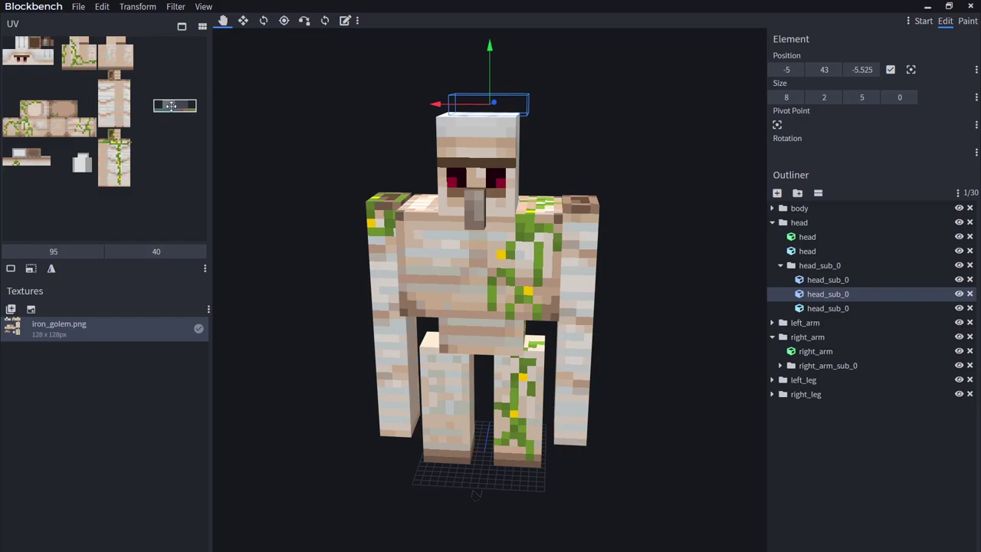
pyautogui.moveTo(425, 138); pyautogui.dragTo(560, 159)
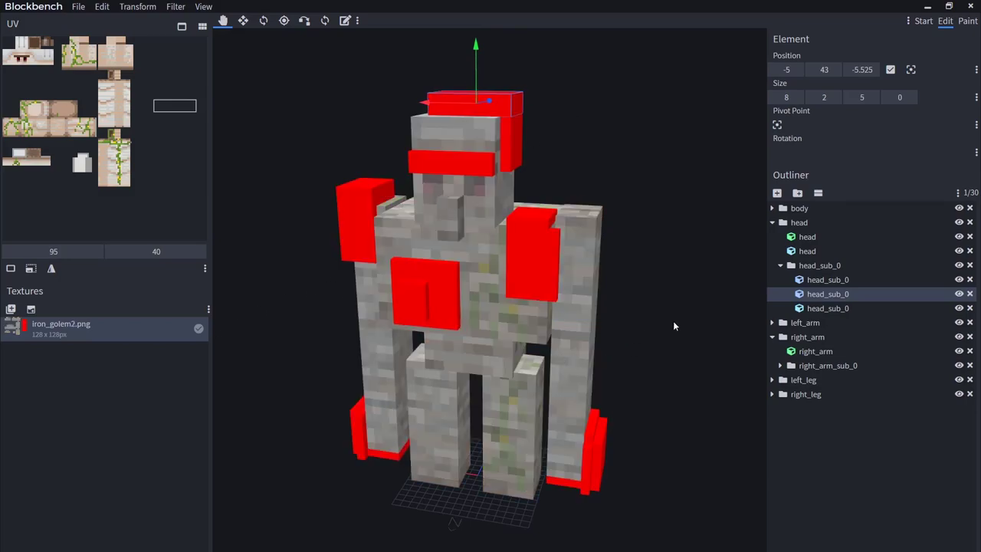
# Select the red arm blocks, then the head_sub_0 block on top of the golem's head
pyautogui.moveTo(674, 325)
pyautogui.mouseDown()
pyautogui.moveTo(702, 309)
pyautogui.moveTo(702, 288)
pyautogui.moveTo(675, 275)
pyautogui.moveTo(634, 304)
pyautogui.moveTo(673, 321)
pyautogui.moveTo(674, 312)
pyautogui.mouseUp()
pyautogui.hotkey('ctrl', 'a')
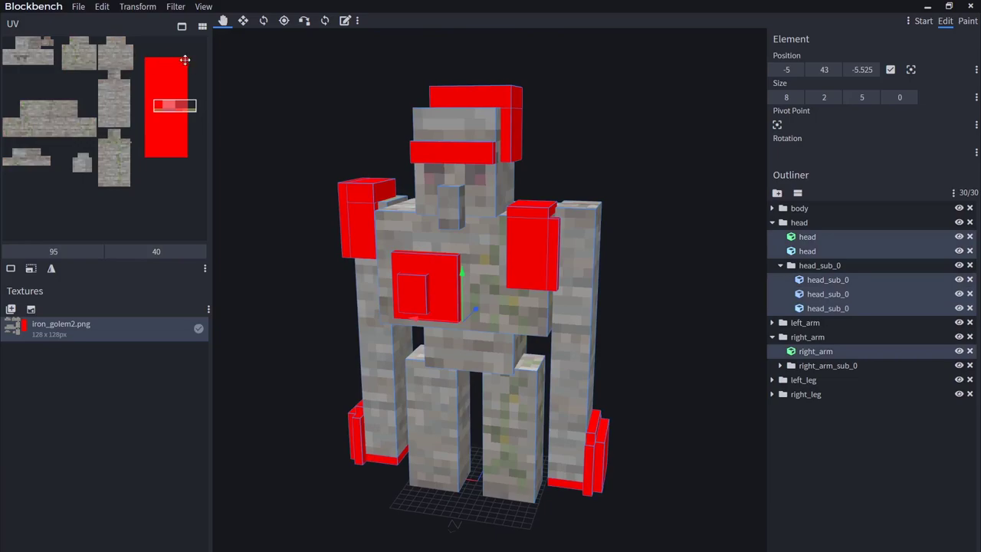
pyautogui.moveTo(322, 153); pyautogui.dragTo(404, 240)
pyautogui.click(405, 240)
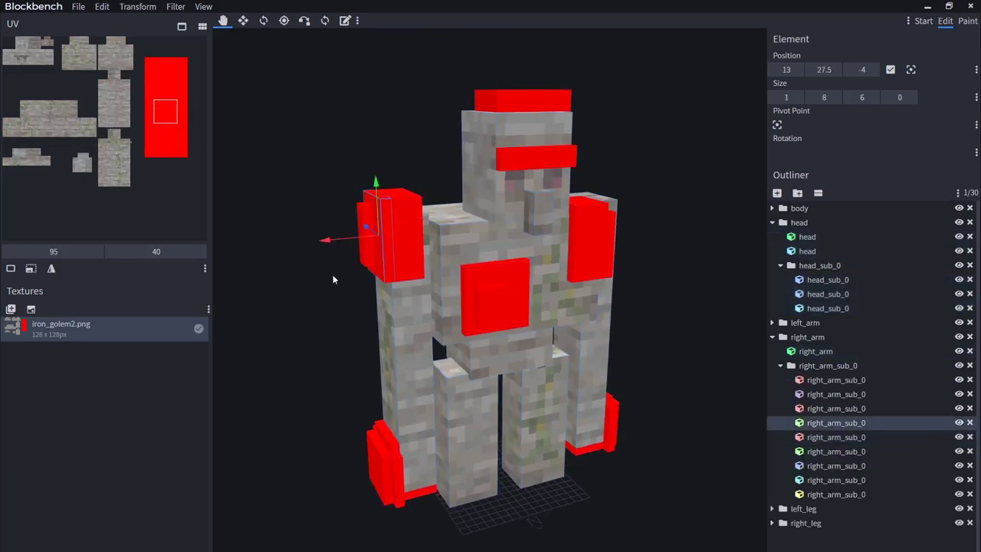
pyautogui.moveTo(322, 291); pyautogui.dragTo(526, 248)
pyautogui.click(526, 247)
pyautogui.moveTo(661, 261); pyautogui.dragTo(554, 238)
pyautogui.click(529, 161)
pyautogui.moveTo(603, 135); pyautogui.dragTo(666, 112)
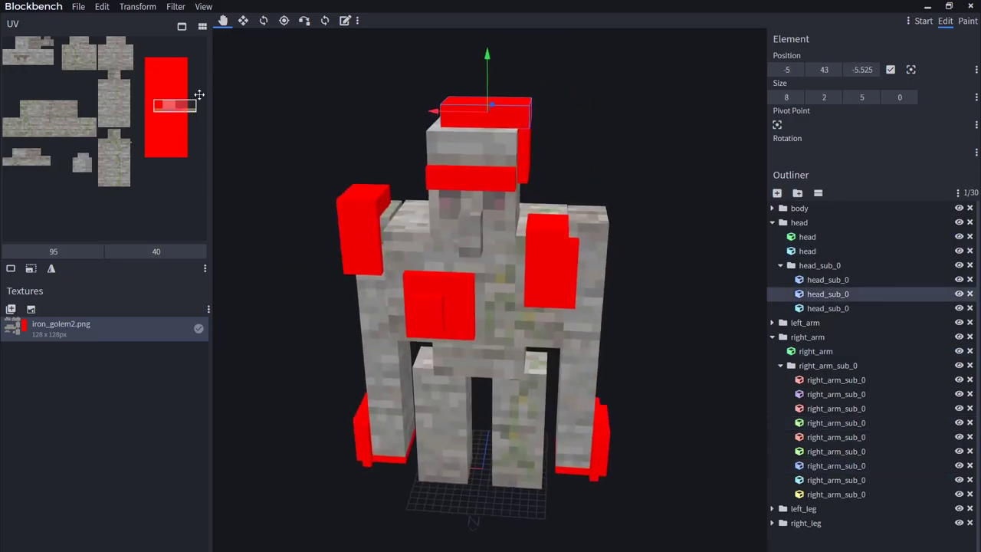
# Move the head-top block's UV box onto the stone texture area at 16, 54
pyautogui.moveTo(170, 107); pyautogui.dragTo(160, 107)
pyautogui.moveTo(335, 136); pyautogui.dragTo(378, 172)
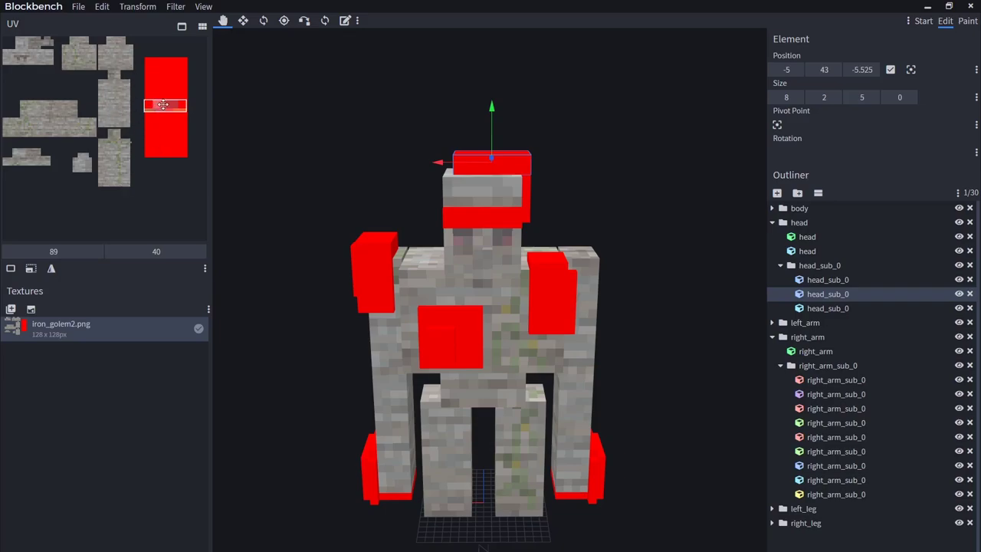
pyautogui.moveTo(159, 105); pyautogui.dragTo(36, 126)
pyautogui.moveTo(486, 158); pyautogui.dragTo(378, 151)
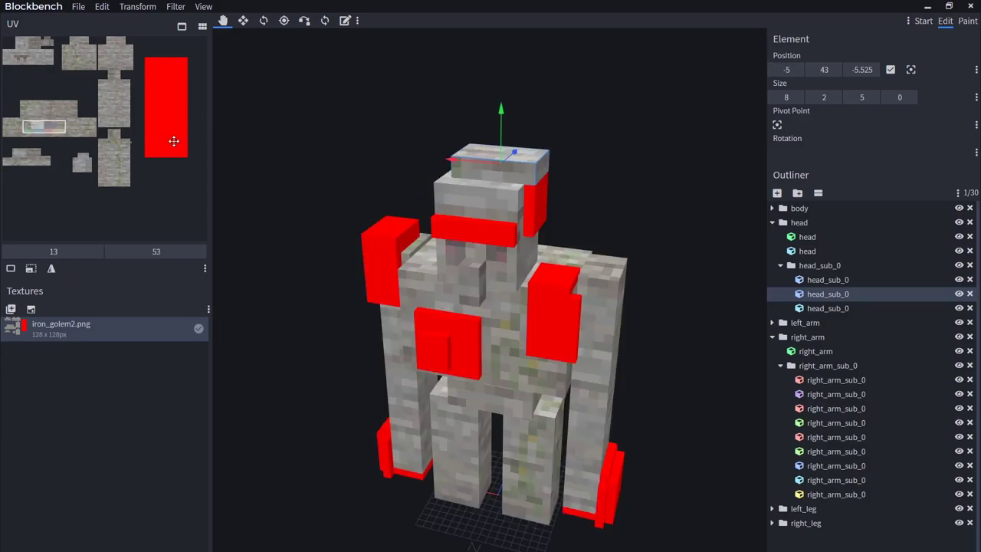
pyautogui.moveTo(45, 128)
pyautogui.mouseDown()
pyautogui.moveTo(62, 125)
pyautogui.moveTo(50, 125)
pyautogui.mouseUp()
pyautogui.moveTo(536, 157); pyautogui.dragTo(604, 158)
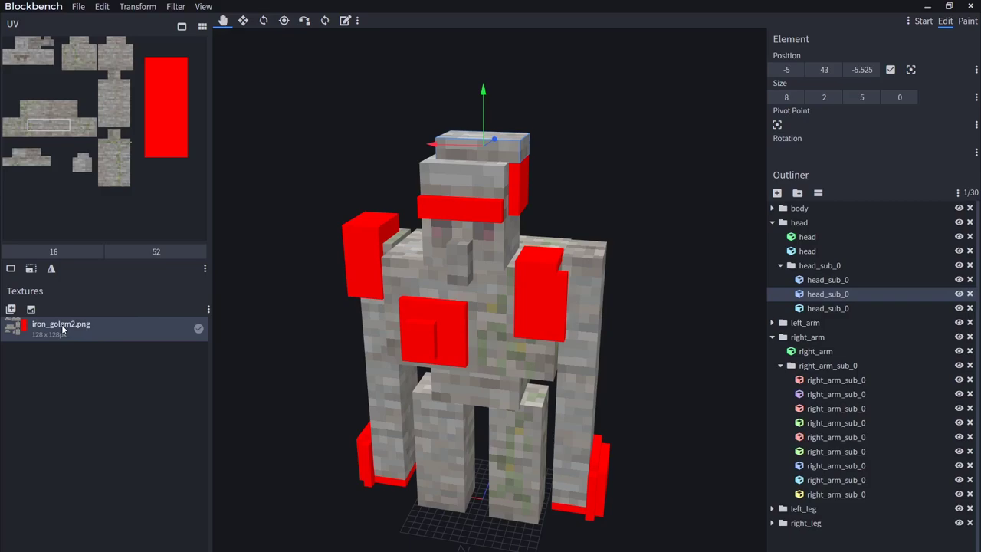
pyautogui.moveTo(42, 128); pyautogui.dragTo(43, 130)
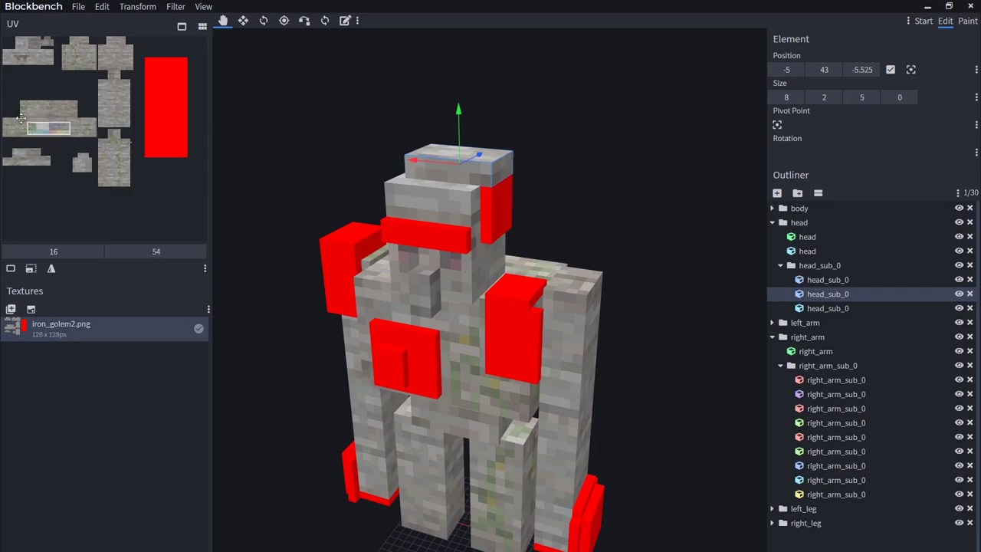
# Swap the iron_golem2.png texture for iron_golem.png and view the golem from the side
pyautogui.rightClick(80, 326)
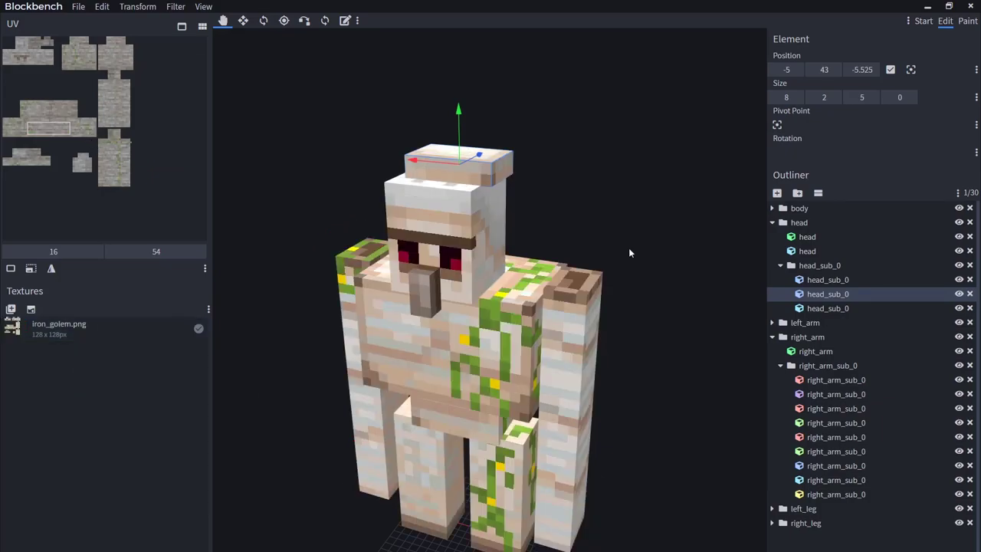
pyautogui.moveTo(628, 247); pyautogui.dragTo(551, 158)
pyautogui.moveTo(513, 116); pyautogui.dragTo(592, 163)
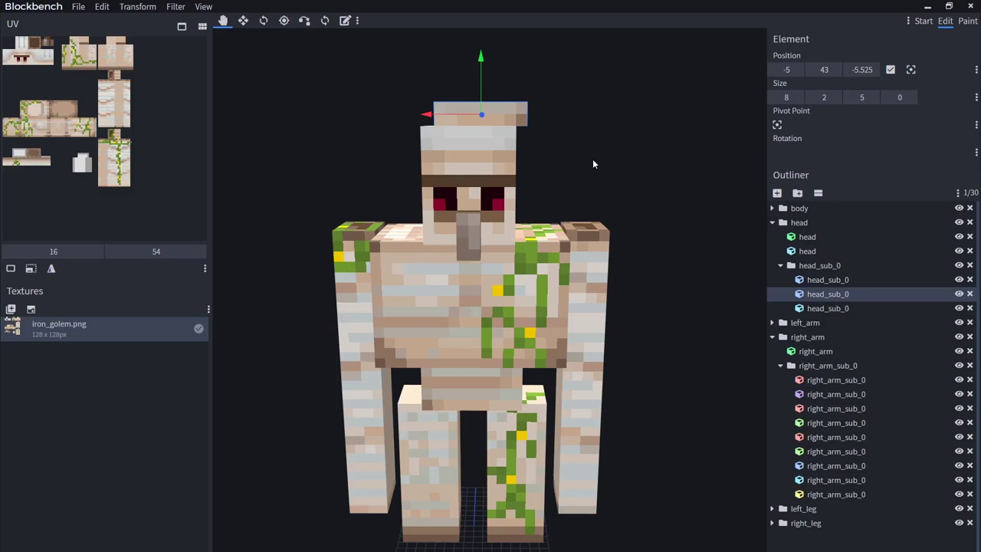
pyautogui.moveTo(593, 159); pyautogui.dragTo(562, 198)
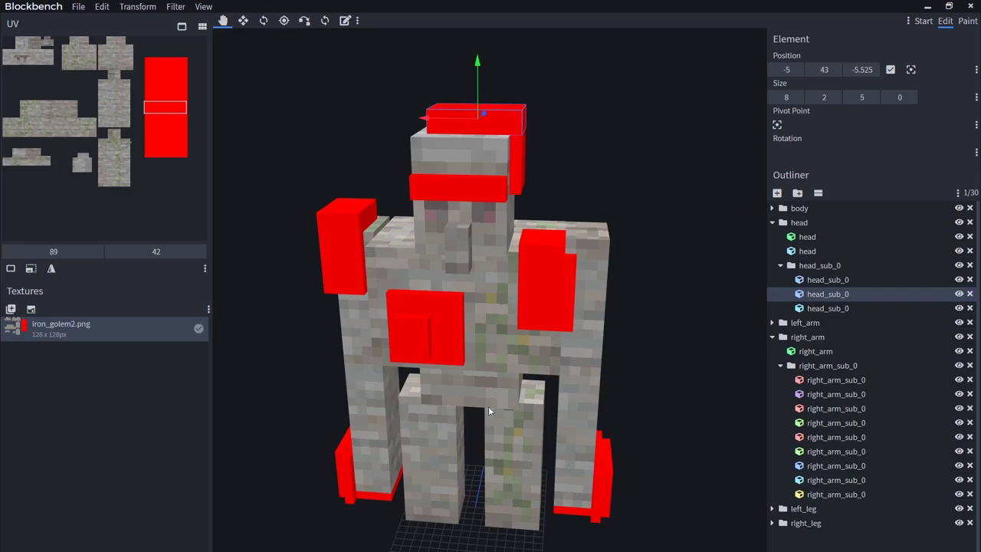
pyautogui.moveTo(438, 409); pyautogui.dragTo(675, 369)
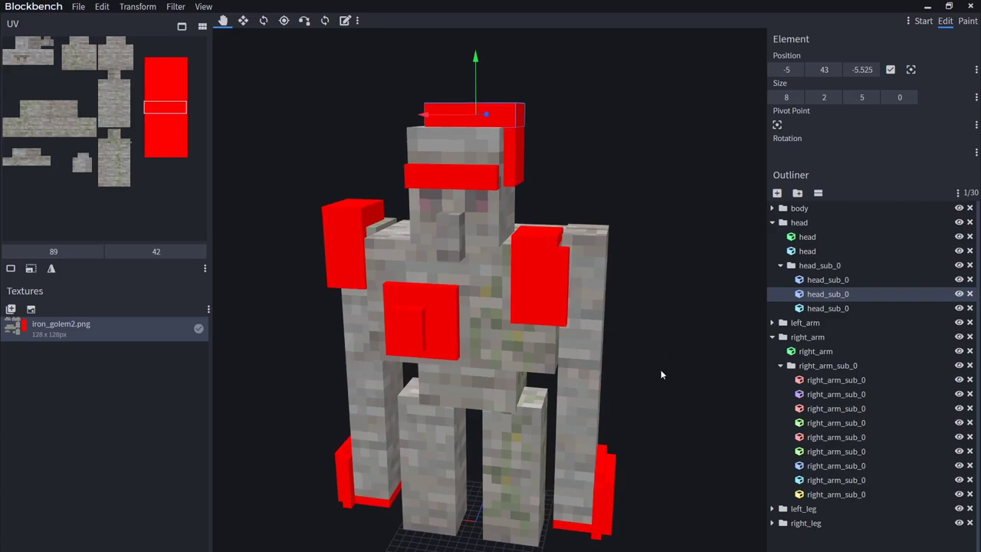
pyautogui.moveTo(660, 369)
pyautogui.mouseDown()
pyautogui.moveTo(697, 340)
pyautogui.moveTo(675, 365)
pyautogui.moveTo(495, 415)
pyautogui.moveTo(681, 400)
pyautogui.moveTo(665, 378)
pyautogui.mouseUp()
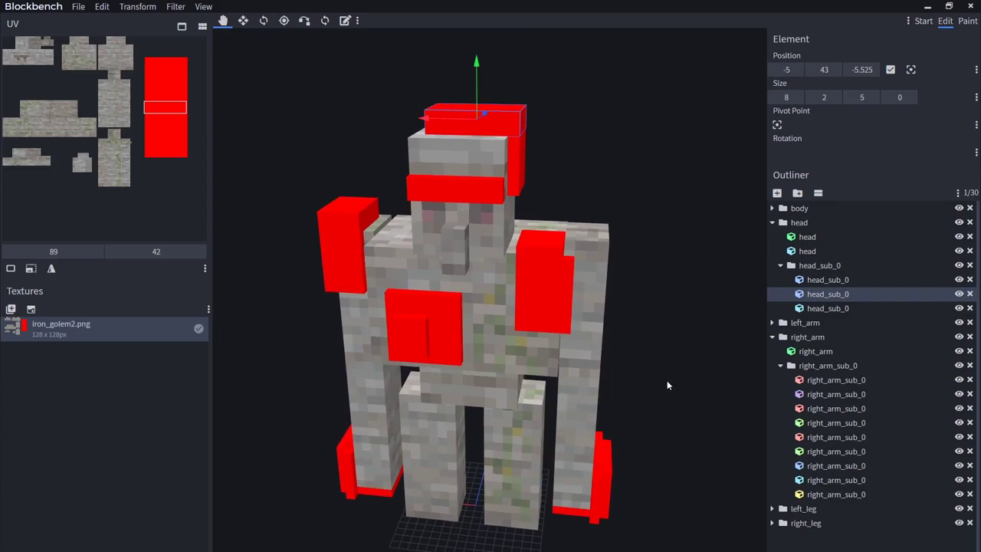
pyautogui.moveTo(667, 380); pyautogui.dragTo(585, 380)
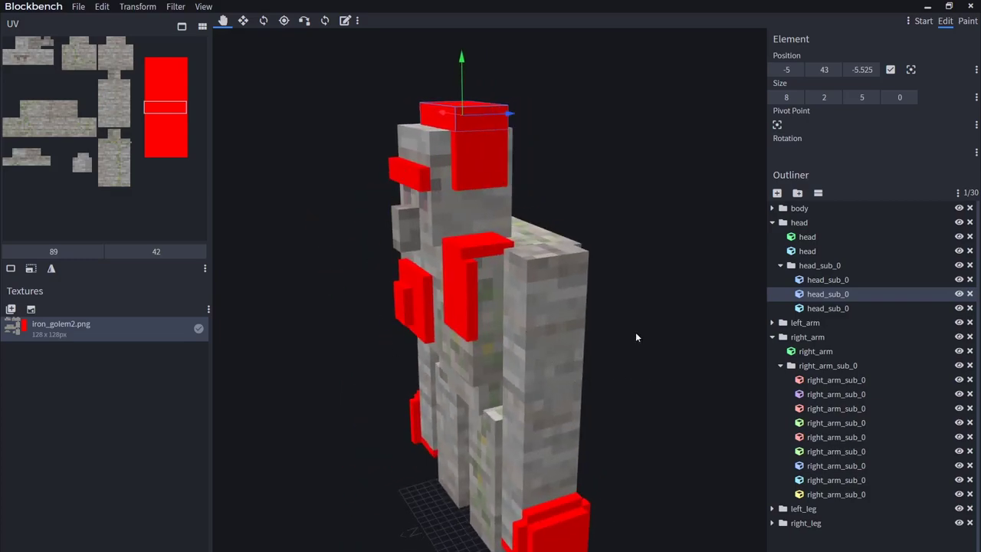
pyautogui.moveTo(300, 528); pyautogui.dragTo(345, 536)
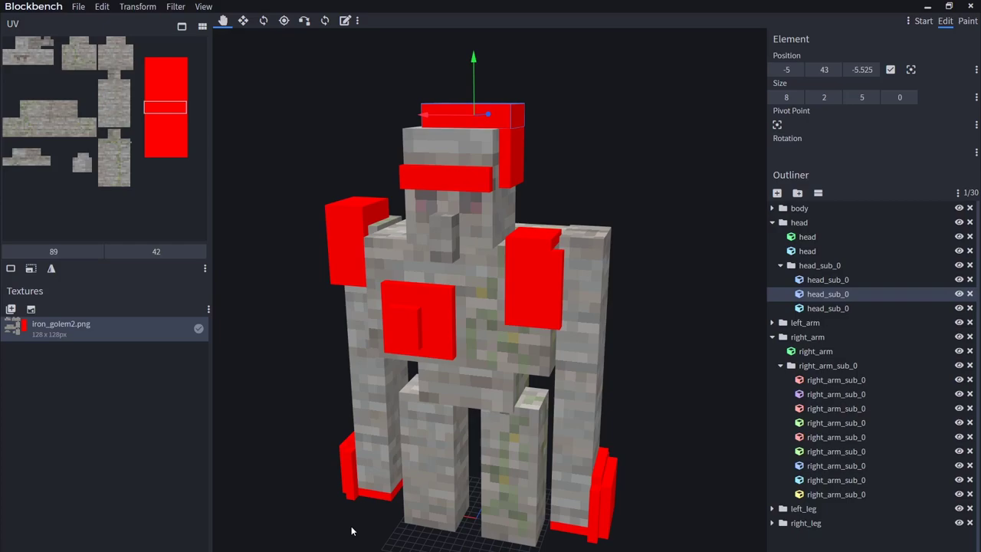
# Rename the head_sub_0 group to 'stone_golem_head'
pyautogui.click(819, 266)
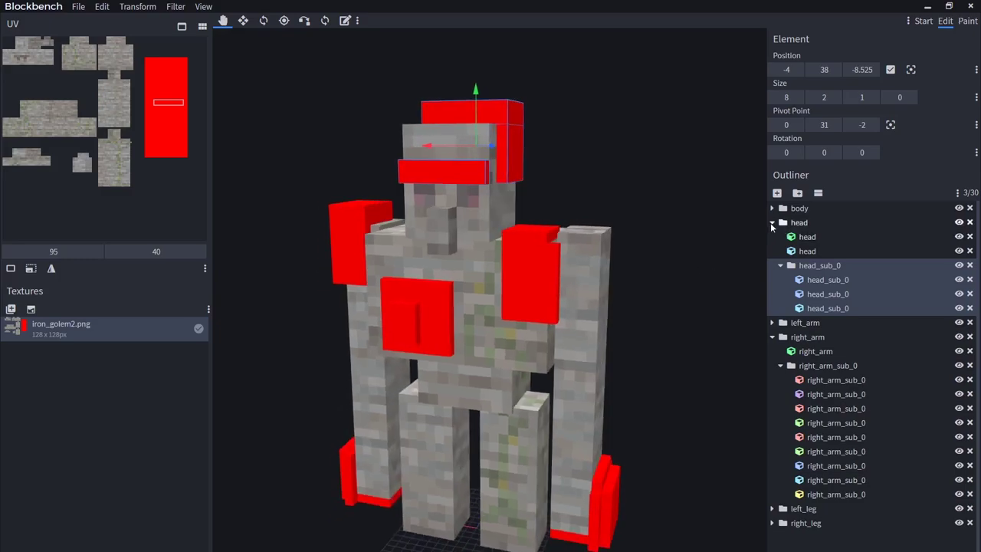
pyautogui.click(772, 222)
pyautogui.click(772, 251)
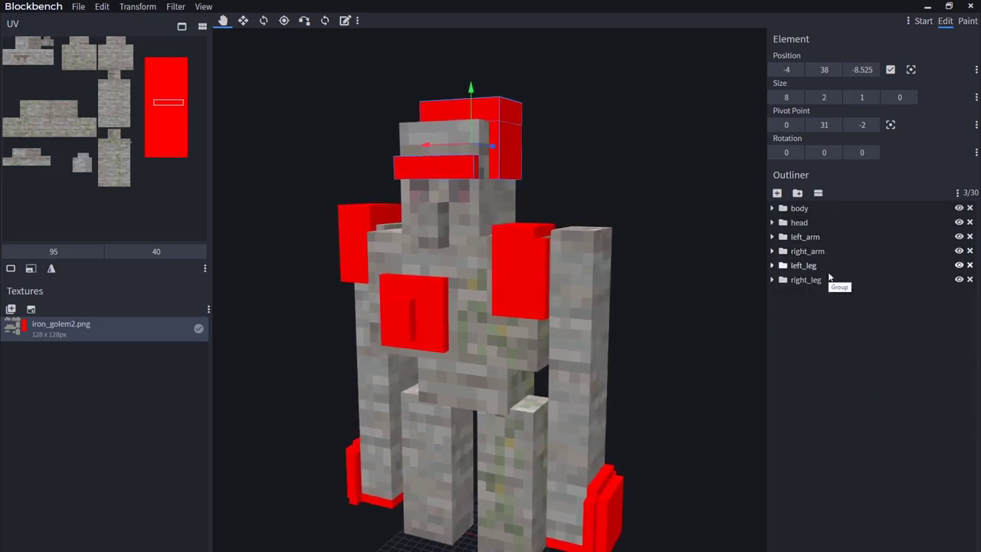
pyautogui.click(772, 222)
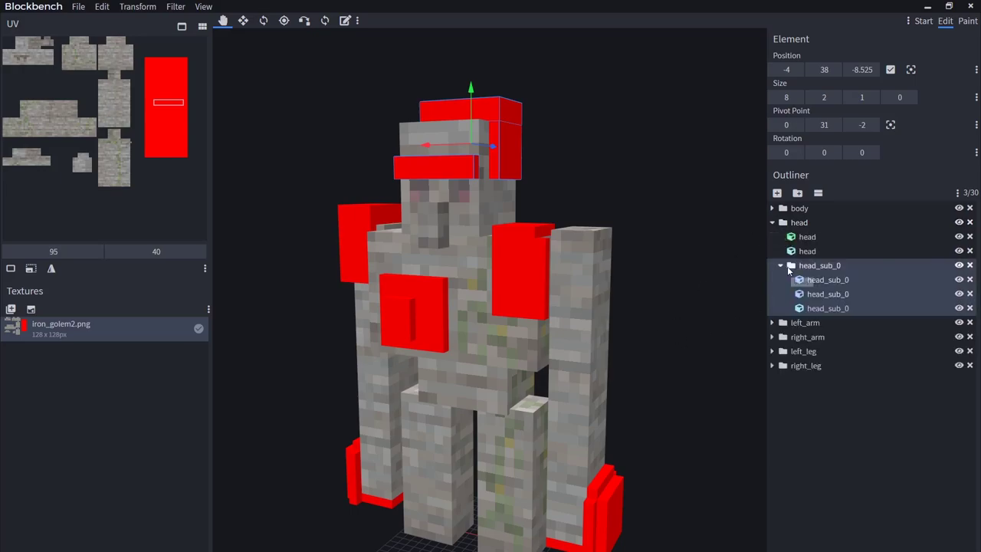
pyautogui.click(801, 308)
pyautogui.press('F2')
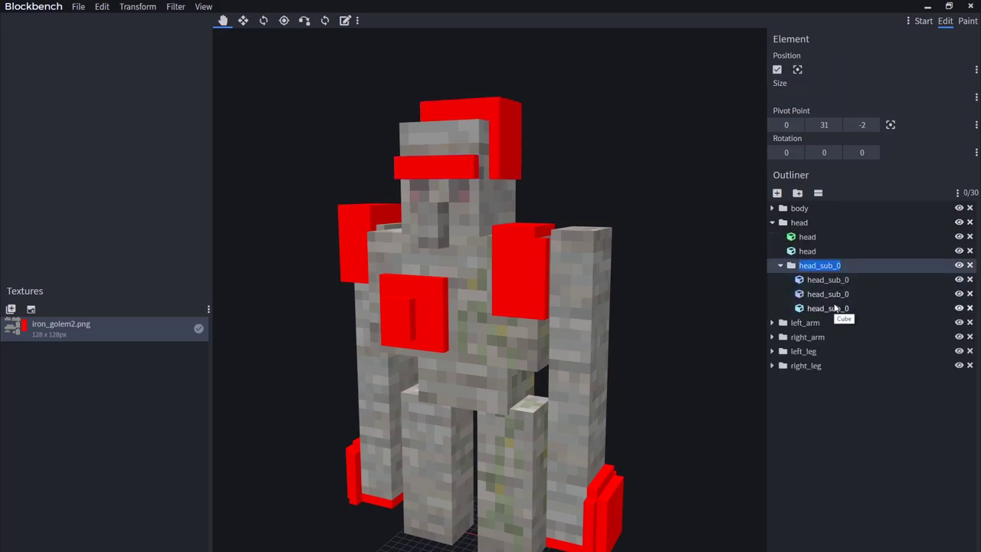
pyautogui.write('stone_')
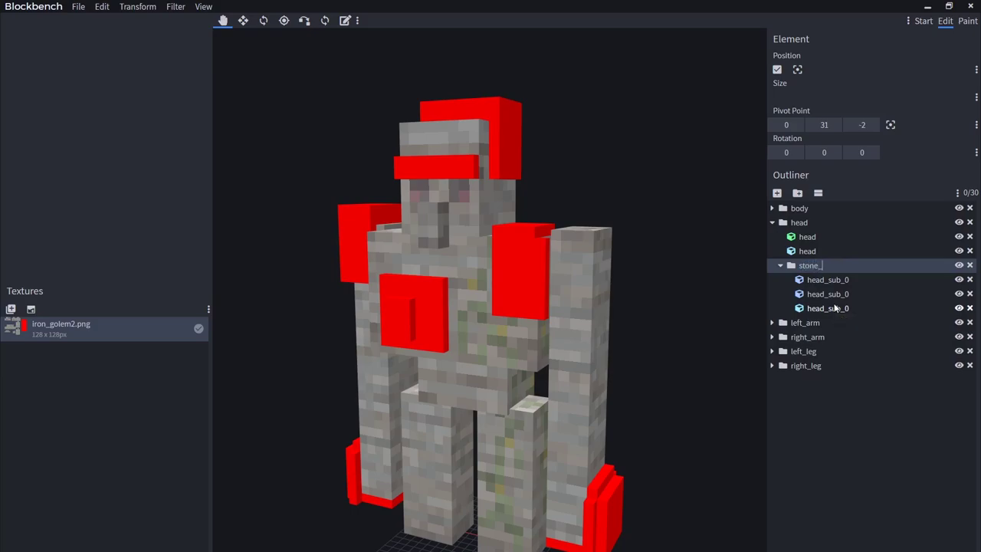
pyautogui.write('golem_head')
pyautogui.press('Return')
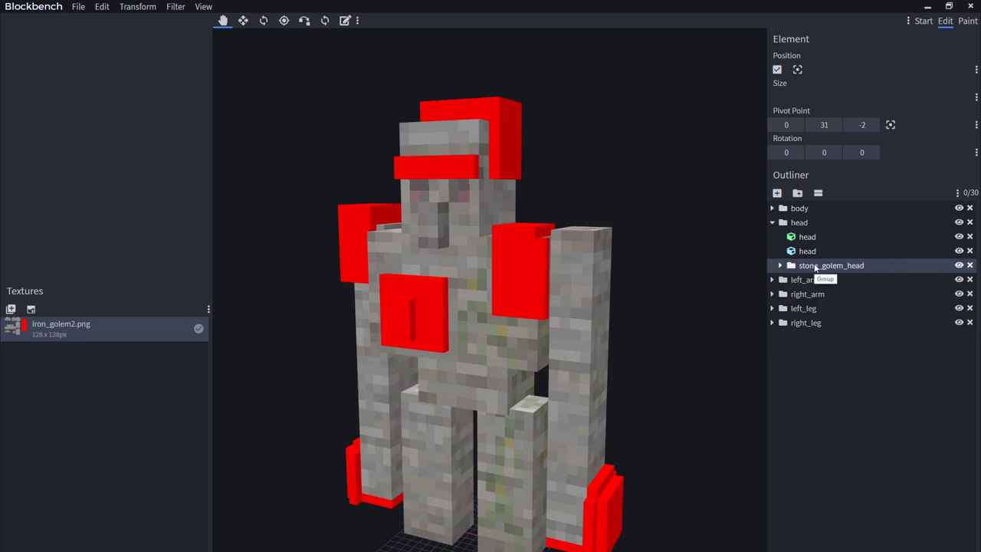
# Collapse the head group, set a front view, deselect, and switch to the Notepad++ reference
pyautogui.click(772, 222)
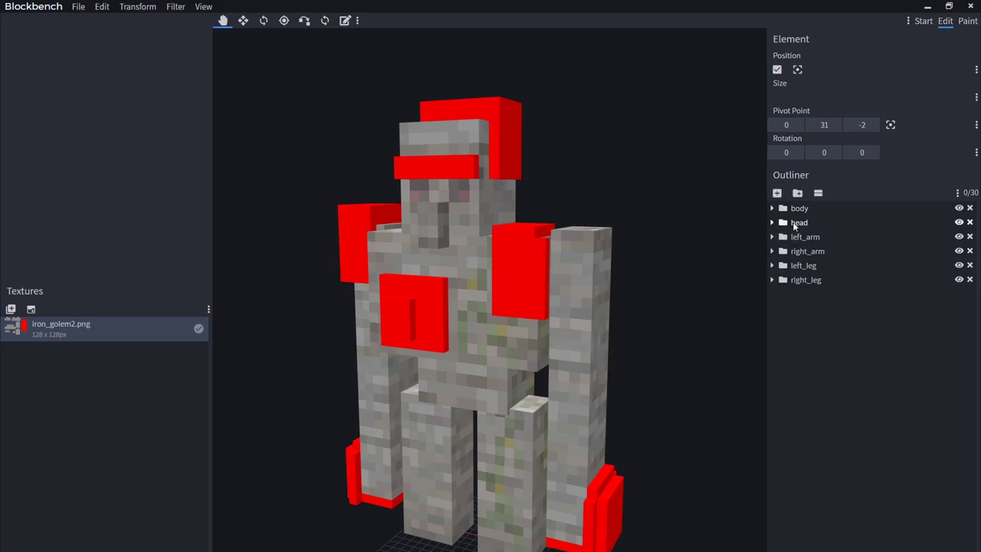
pyautogui.click(796, 222)
pyautogui.click(797, 209)
pyautogui.click(797, 222)
pyautogui.click(799, 251)
pyautogui.press('KP_1')
pyautogui.click(721, 309)
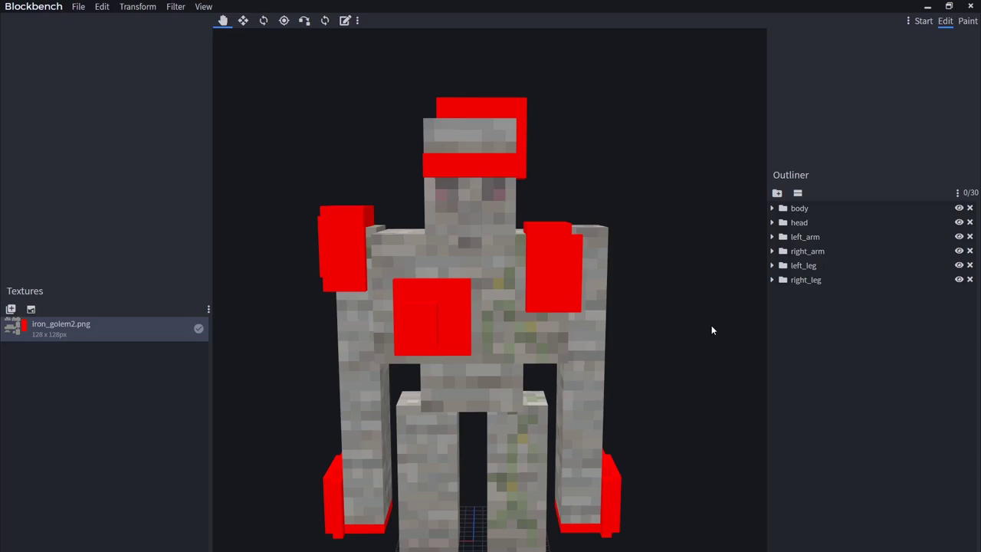
pyautogui.hotkey('alt', 'Tab')
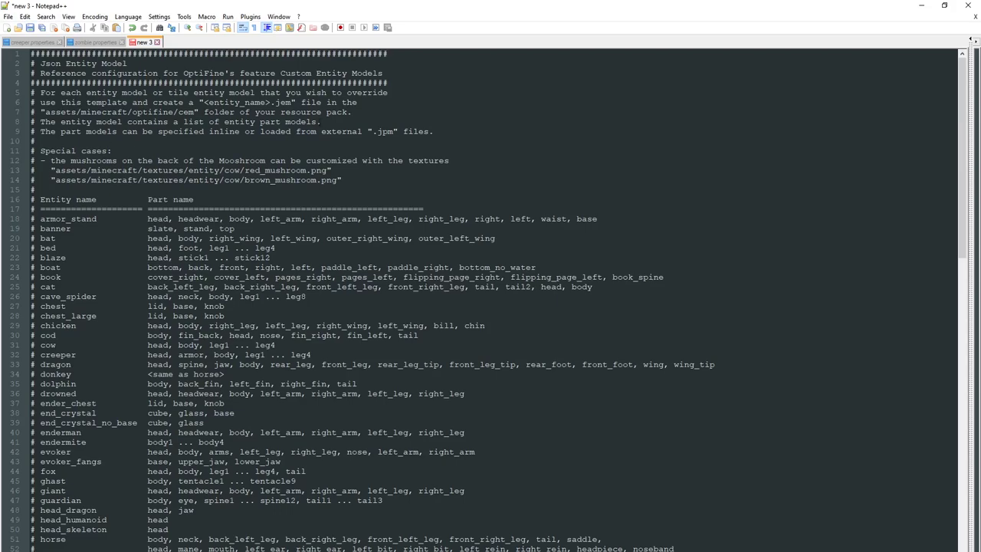
# Read the template instructions on lines 5–9 and edit the .jpm note on line 9
pyautogui.moveTo(433, 131); pyautogui.dragTo(32, 93)
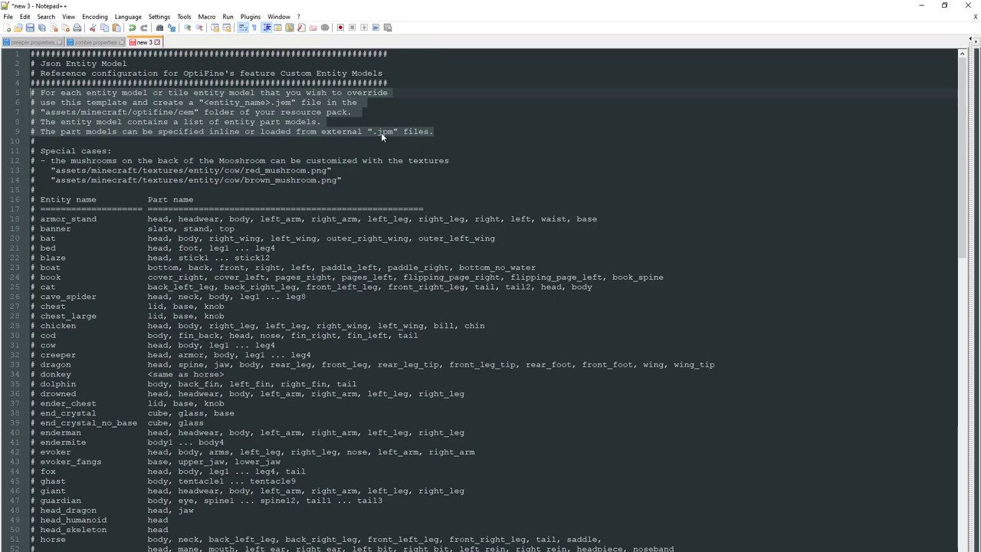
pyautogui.click(381, 132)
pyautogui.press('Delete')
pyautogui.write('p')
pyautogui.moveTo(186, 132); pyautogui.dragTo(158, 134)
# Check the iron_golem part list on line 54, then close Notepad++
pyautogui.scroll(-8, 158, 134)
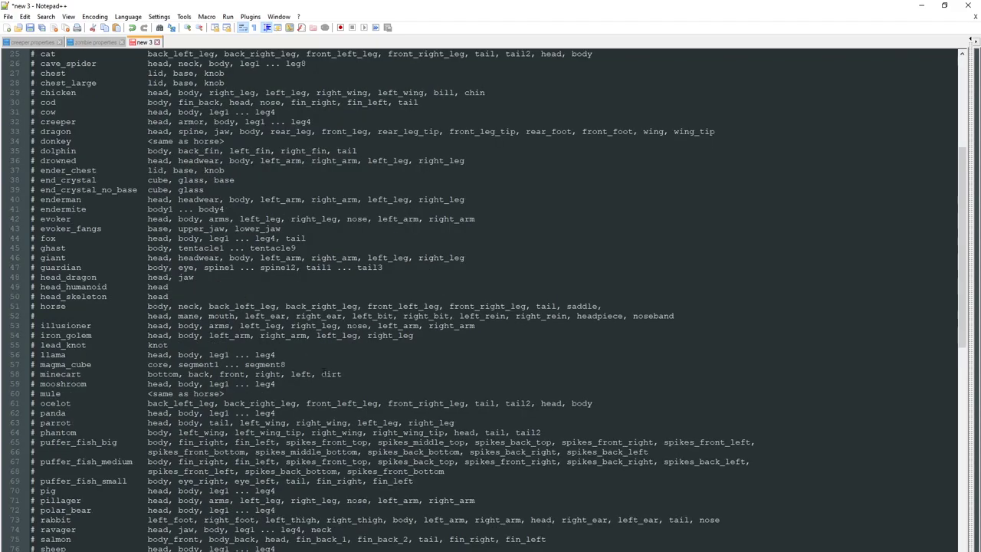
pyautogui.scroll(5, 324, 374)
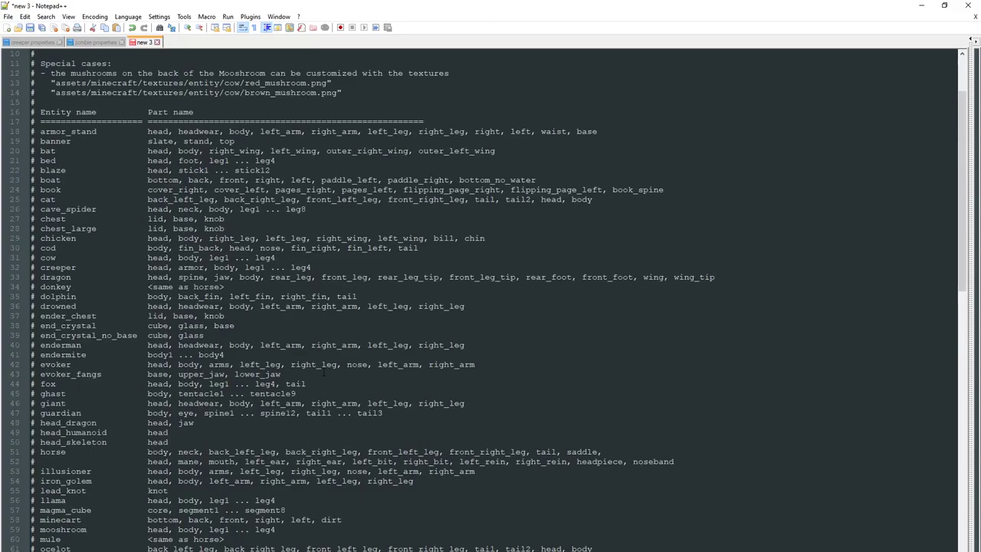
pyautogui.scroll(-17, 324, 373)
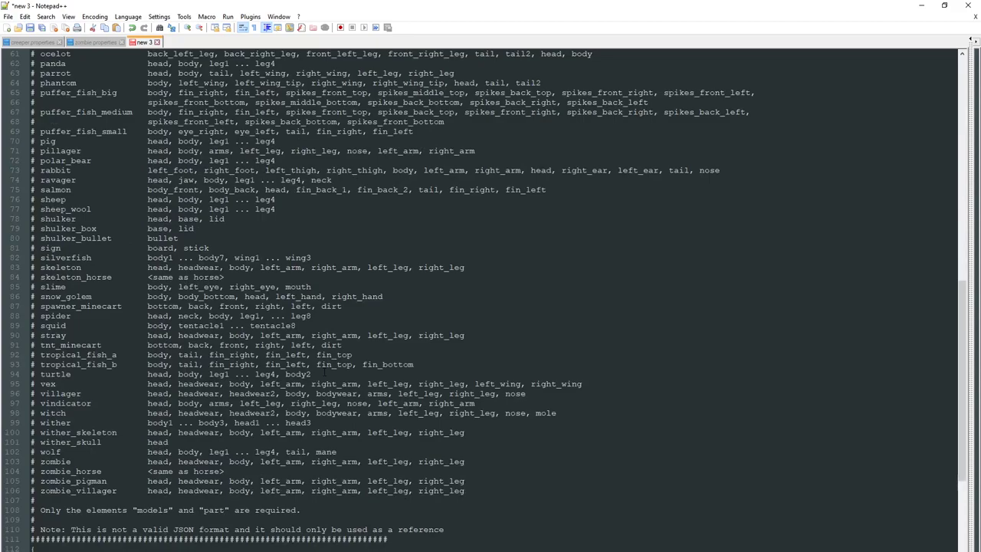
pyautogui.scroll(8, 489, 301)
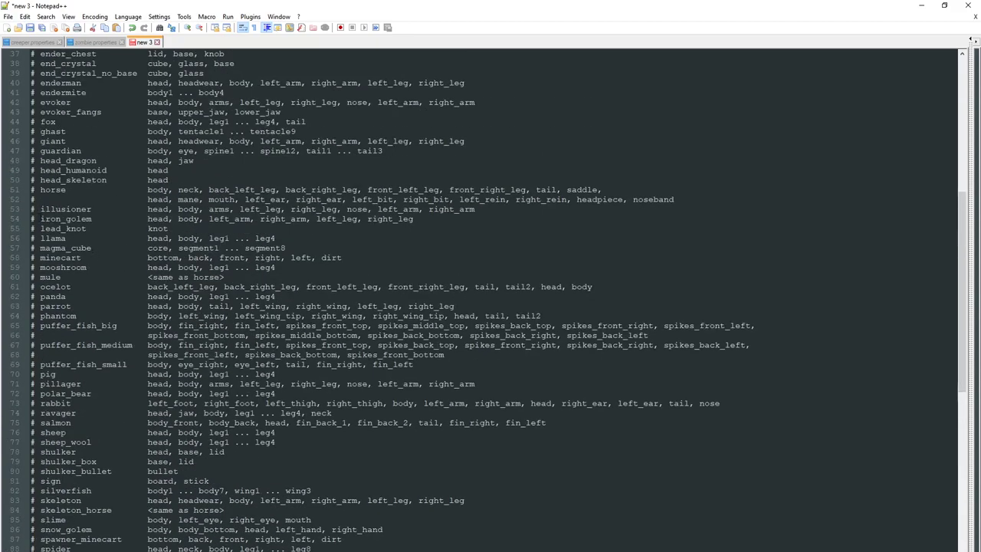
pyautogui.moveTo(40, 219); pyautogui.dragTo(428, 220)
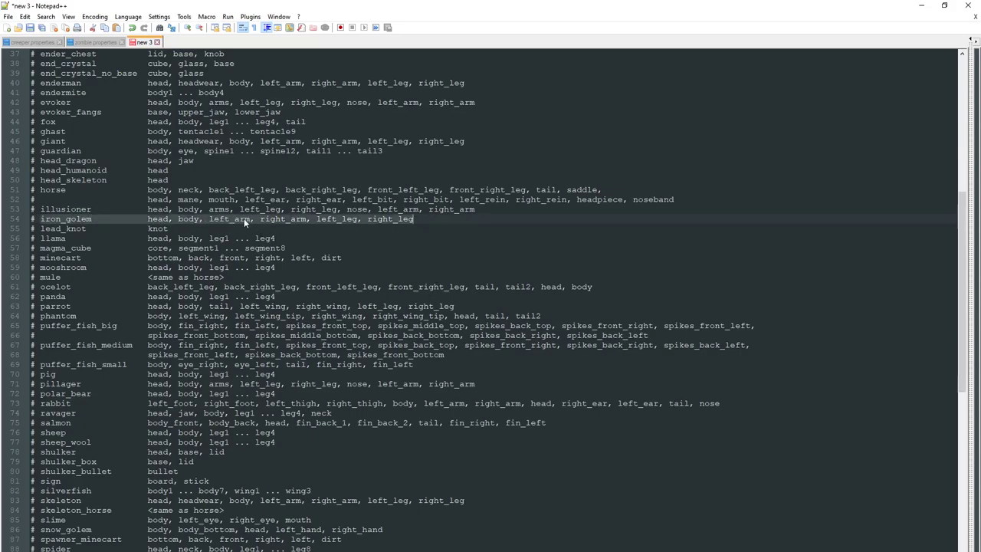
pyautogui.moveTo(442, 11); pyautogui.dragTo(370, 106)
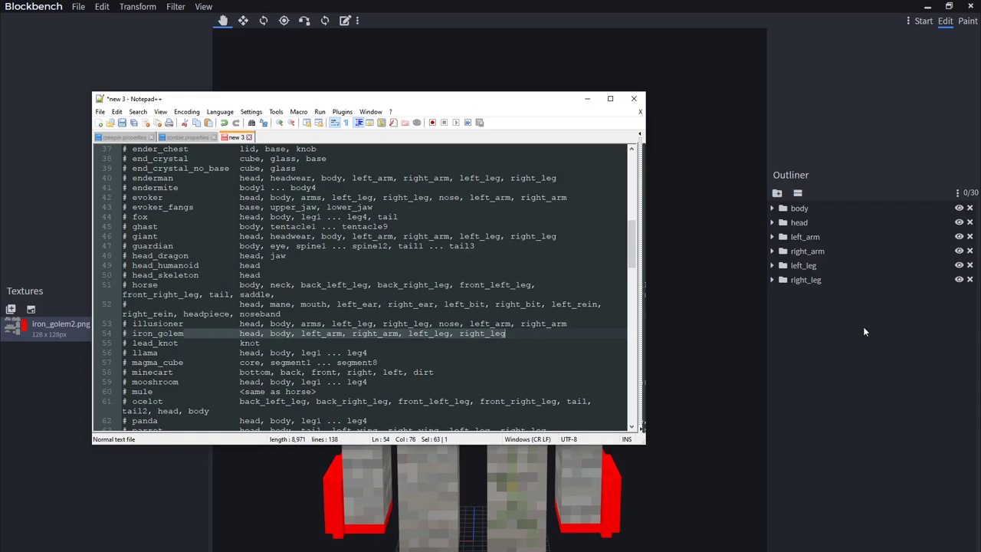
pyautogui.click(863, 326)
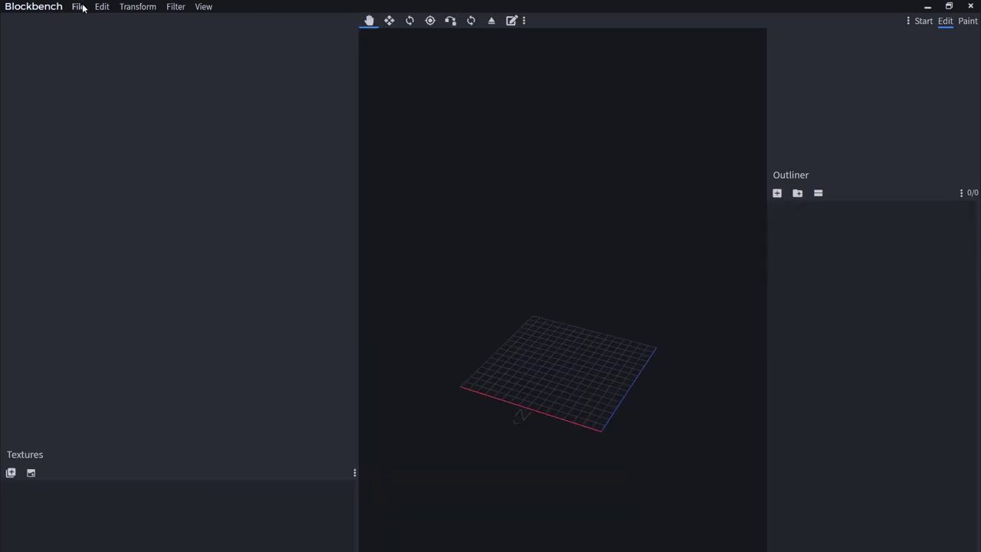
# Create a new OptiFine Entity project with a 64×64 texture size
pyautogui.click(78, 7)
pyautogui.moveTo(92, 39)
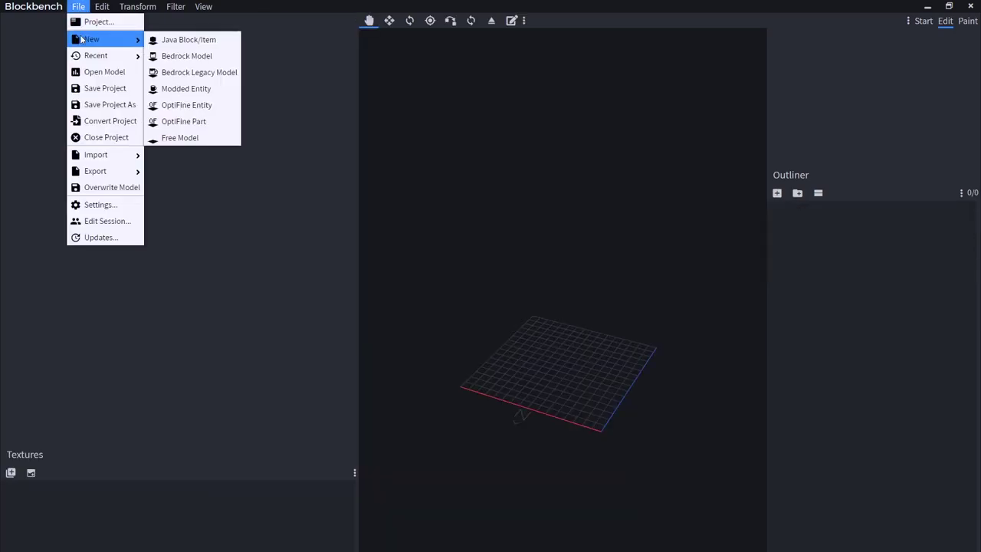
pyautogui.click(186, 105)
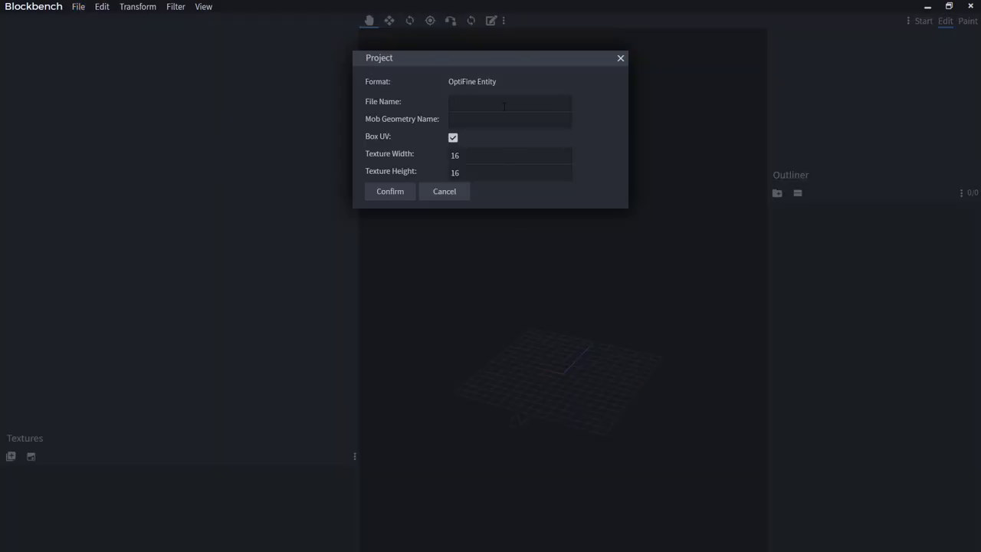
pyautogui.doubleClick(471, 155)
pyautogui.write('53')
pyautogui.press('BackSpace')
pyautogui.press('BackSpace')
pyautogui.write('64')
pyautogui.press('Tab')
pyautogui.write('64')
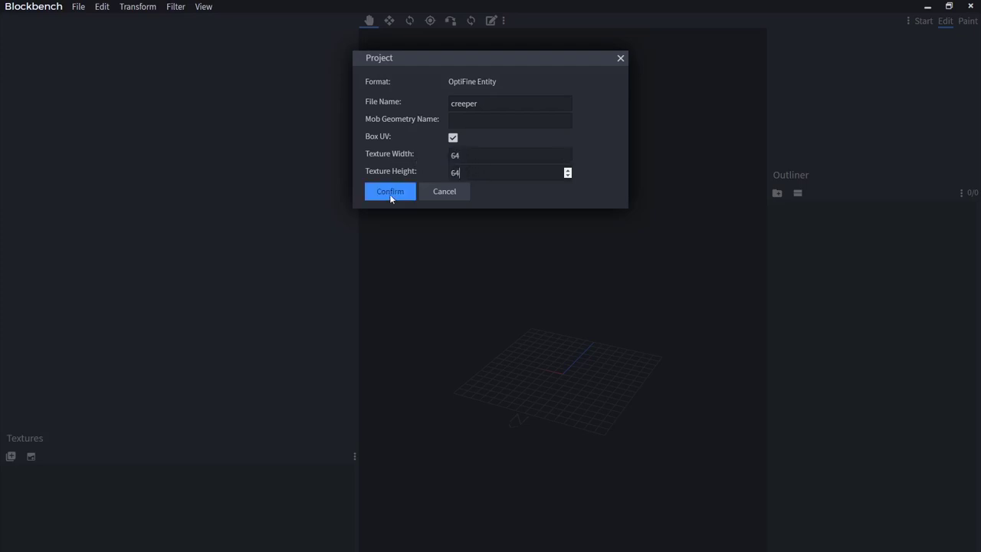
pyautogui.click(395, 192)
# In the Bedrock Entity Generator, choose Creeper and enable Create entity model
pyautogui.click(171, 8)
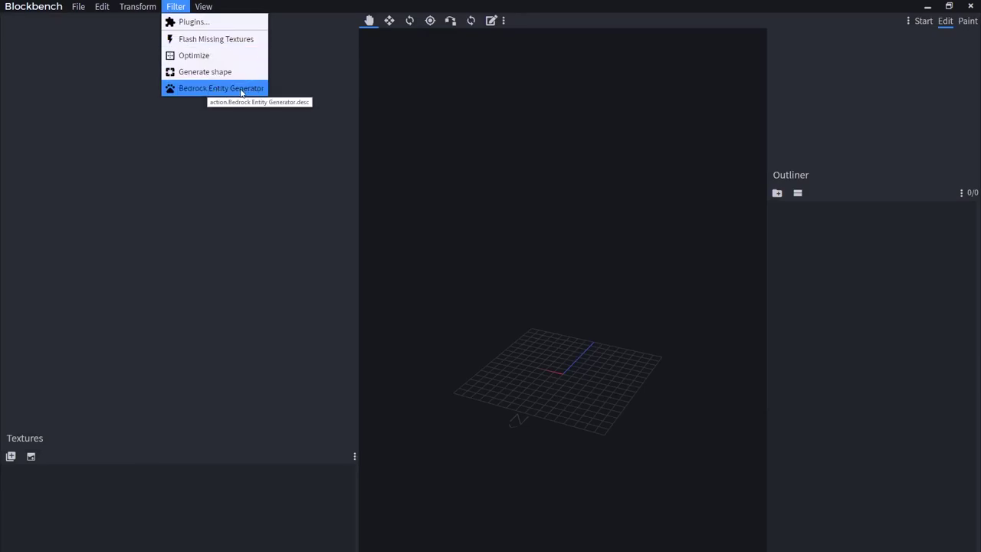
pyautogui.click(194, 23)
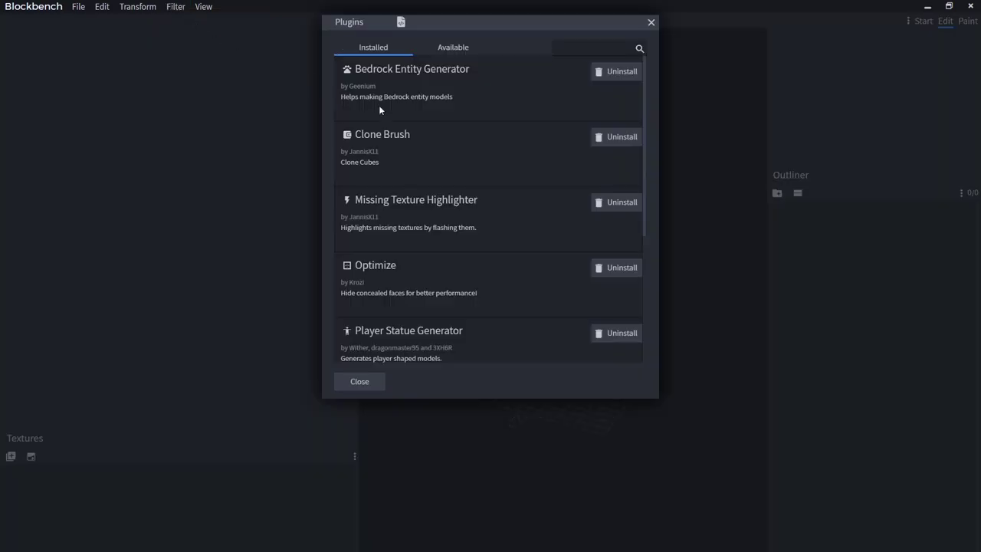
pyautogui.click(457, 49)
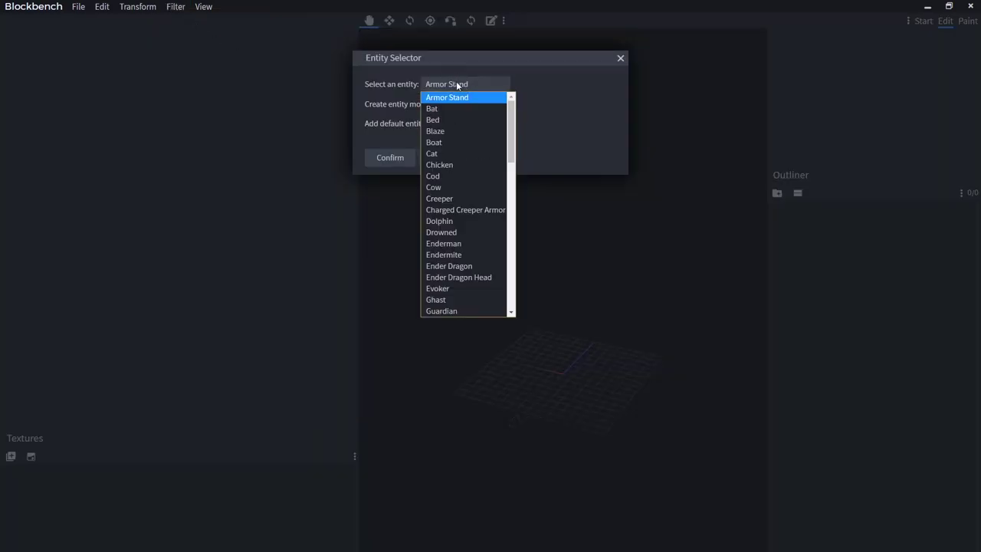
pyautogui.click(460, 85)
pyautogui.click(459, 84)
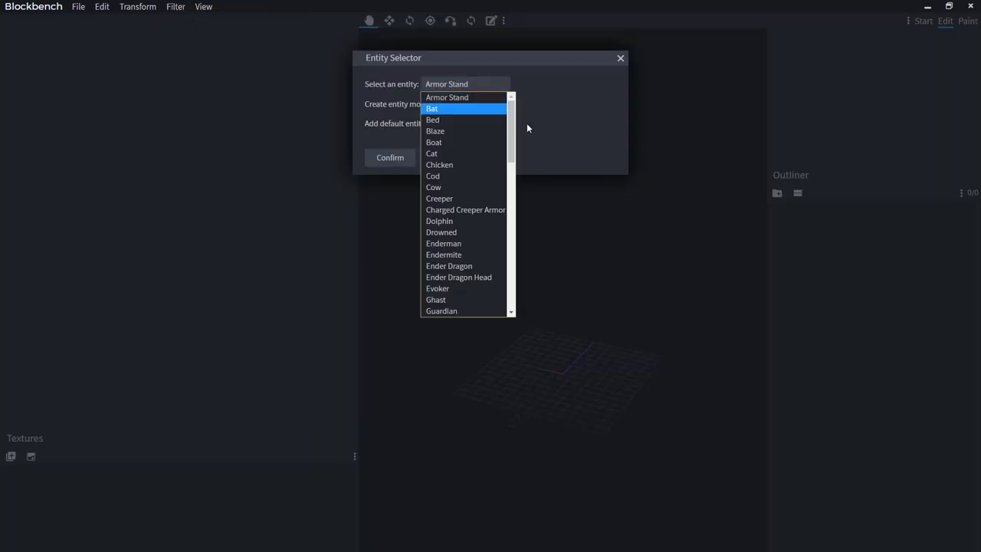
pyautogui.click(452, 203)
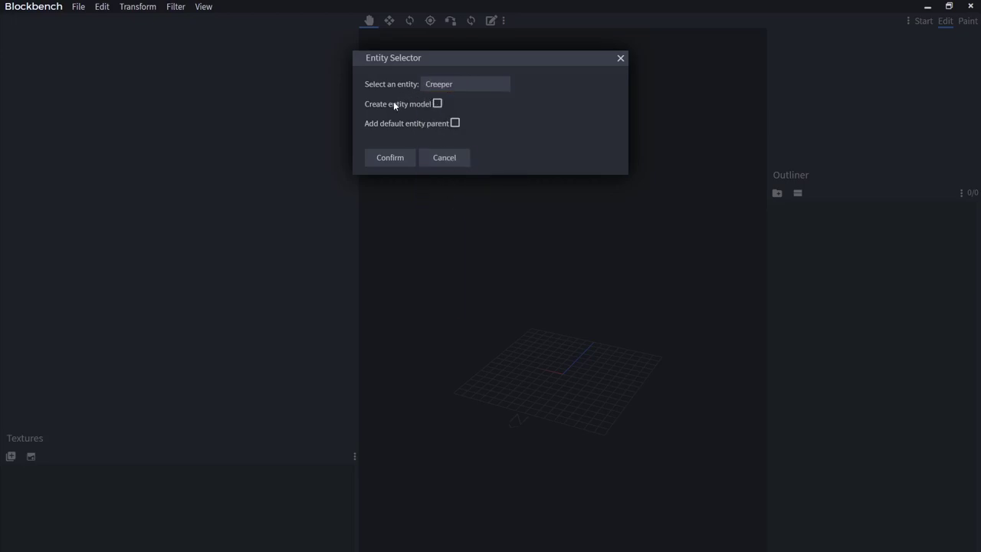
pyautogui.click(437, 104)
# Generate the default creeper model and check its head, body and leg groups
pyautogui.click(390, 157)
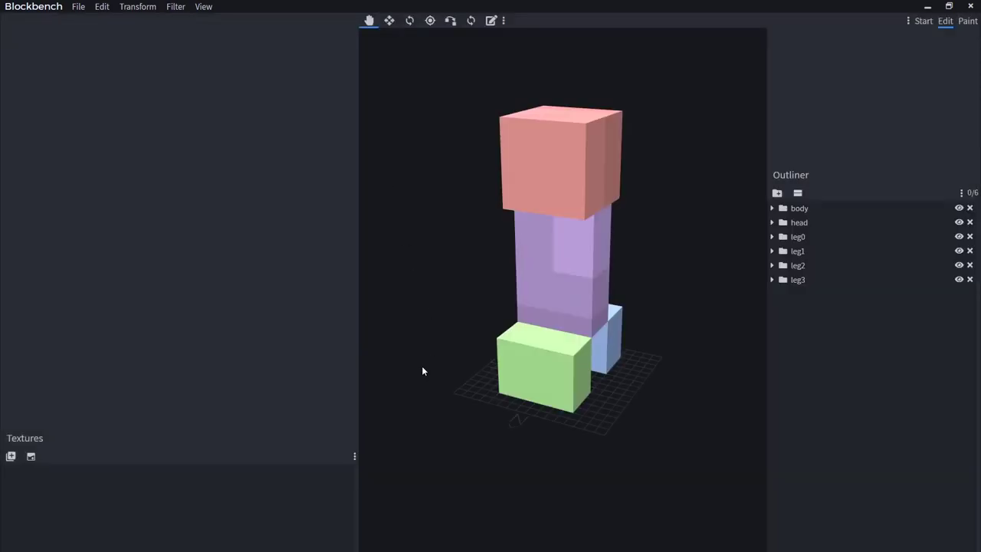
pyautogui.moveTo(421, 363)
pyautogui.mouseDown()
pyautogui.moveTo(528, 352)
pyautogui.moveTo(427, 359)
pyautogui.moveTo(435, 353)
pyautogui.mouseUp()
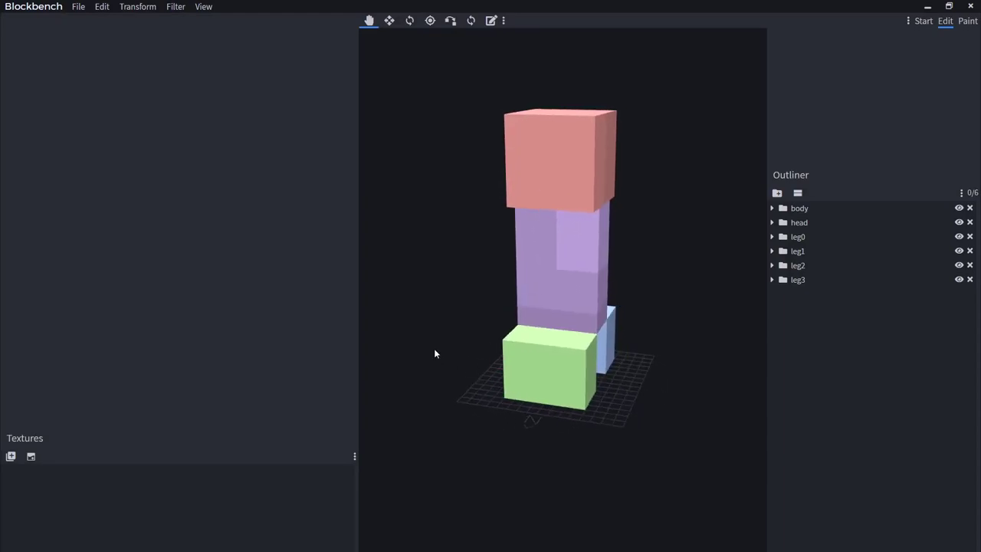
pyautogui.click(799, 266)
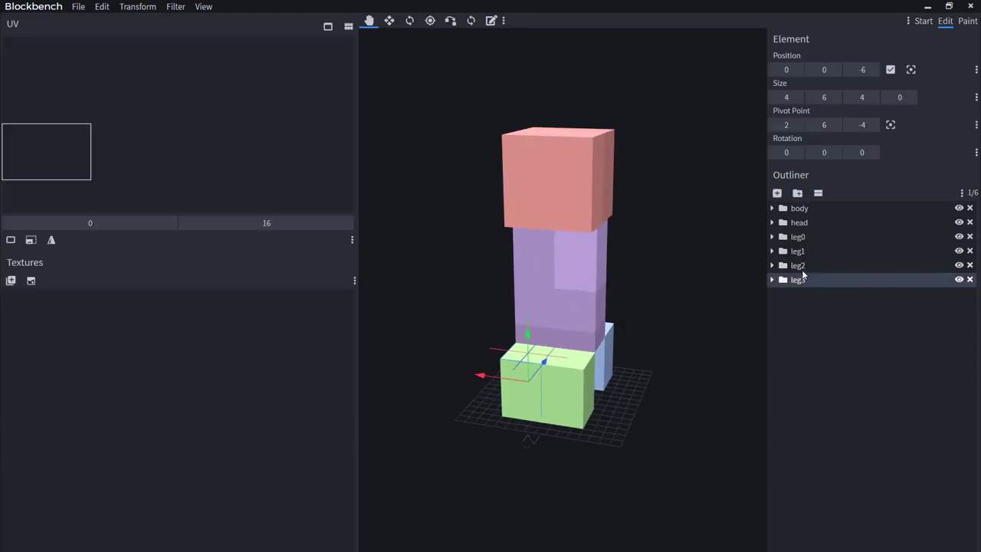
pyautogui.click(799, 251)
pyautogui.click(798, 237)
pyautogui.click(798, 223)
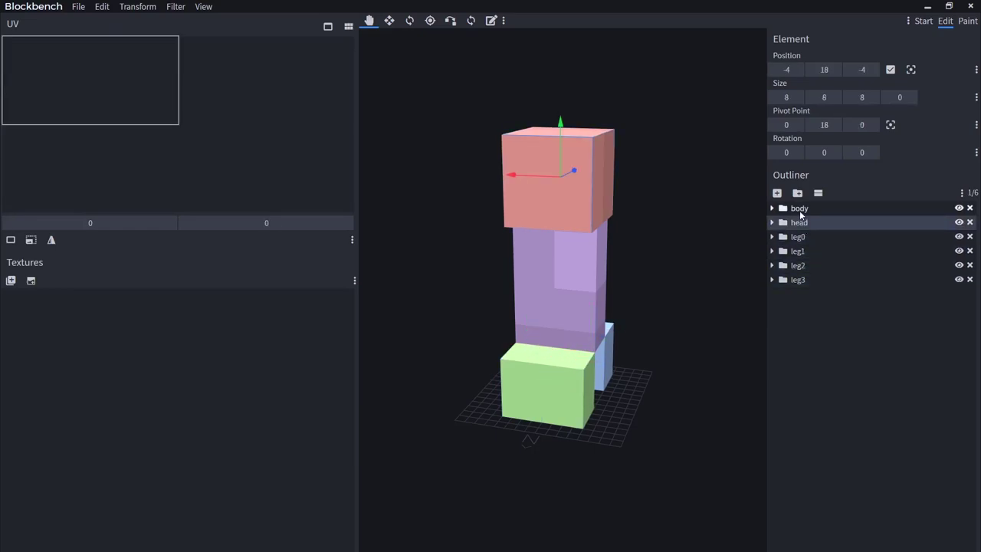
pyautogui.click(797, 209)
pyautogui.click(799, 223)
pyautogui.click(798, 237)
pyautogui.click(799, 251)
pyautogui.click(799, 266)
pyautogui.click(798, 279)
pyautogui.click(798, 267)
pyautogui.click(799, 251)
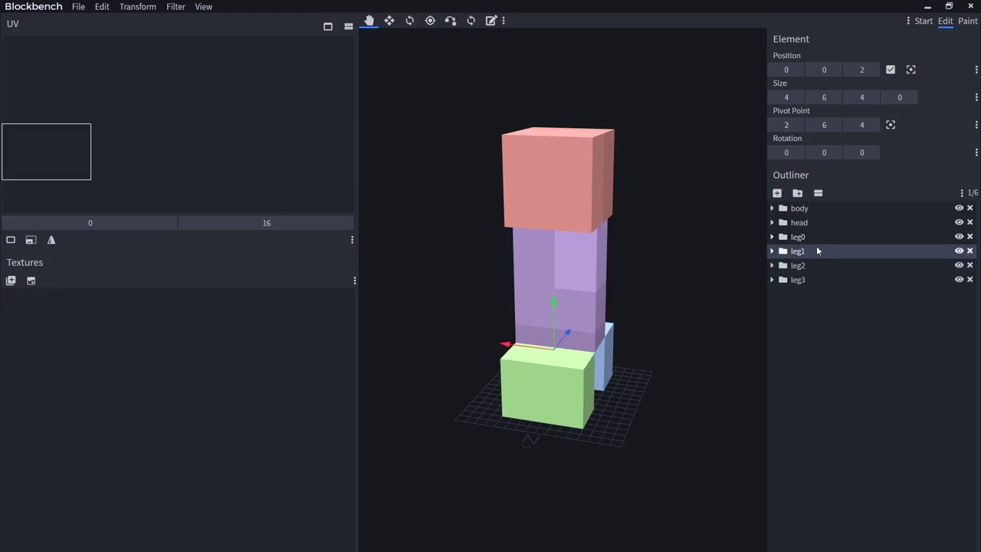
# Rename the leg groups so leg3 becomes leg4 and leg2 becomes leg3
pyautogui.doubleClick(797, 280)
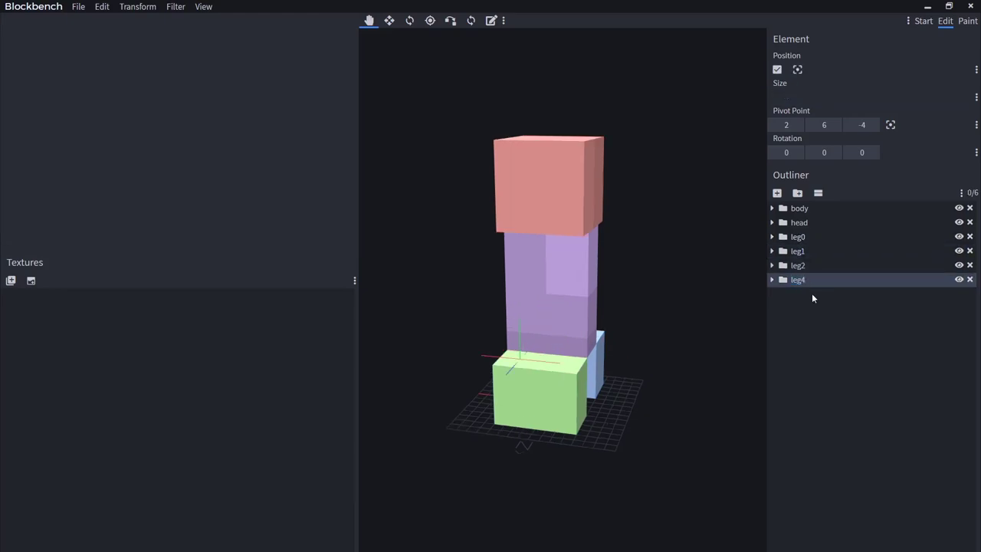
pyautogui.write('4')
pyautogui.press('Return')
pyautogui.press('Up')
pyautogui.press('F2')
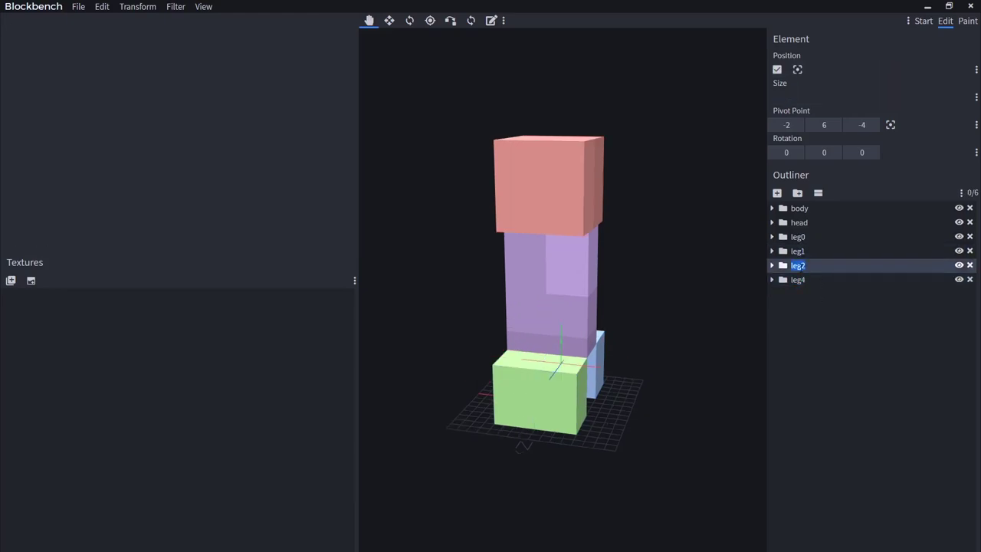
pyautogui.press('End')
pyautogui.press('BackSpace')
pyautogui.write('3')
pyautogui.press('Return')
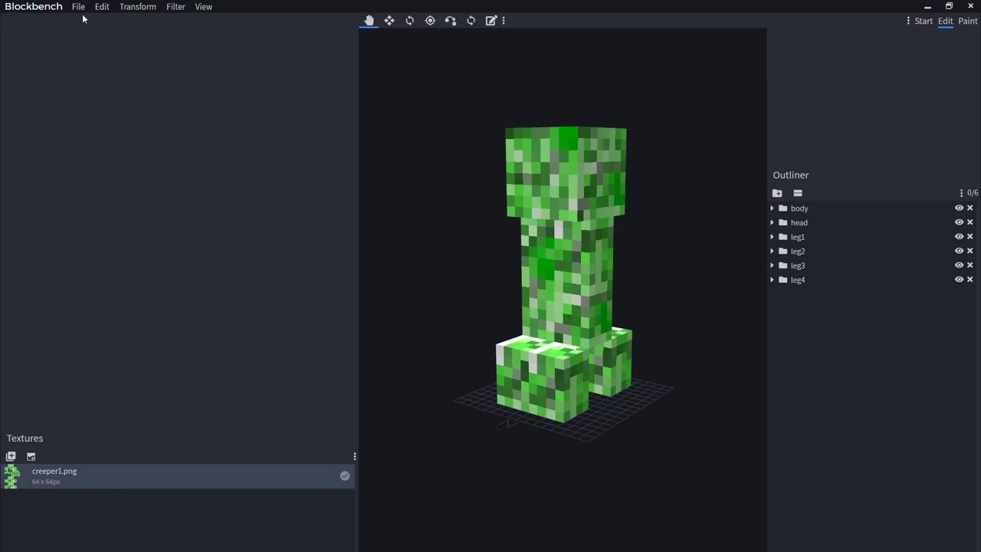
# Select all elements and bring up the Project settings
pyautogui.hotkey('ctrl', 'a')
pyautogui.click(79, 8)
pyautogui.click(90, 22)
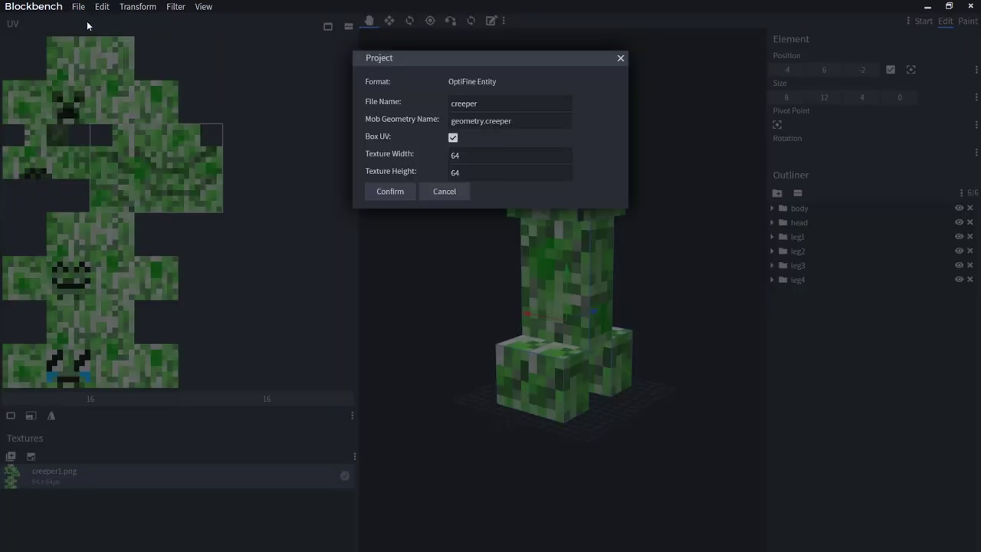
# Close the project settings and move the head cube's UV onto the creeper face
pyautogui.click(443, 191)
pyautogui.click(557, 266)
pyautogui.moveTo(724, 251); pyautogui.dragTo(686, 250)
pyautogui.click(530, 181)
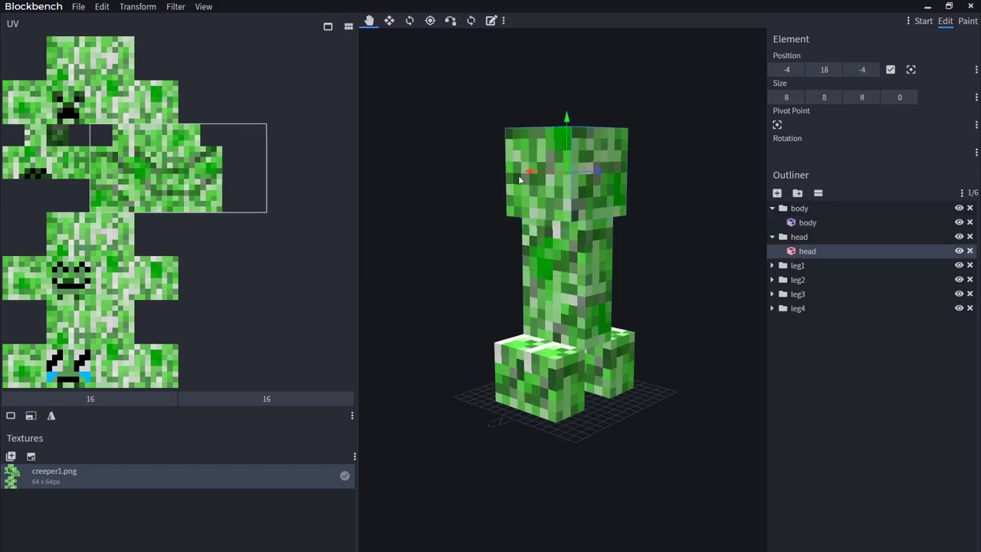
pyautogui.moveTo(150, 179); pyautogui.dragTo(64, 93)
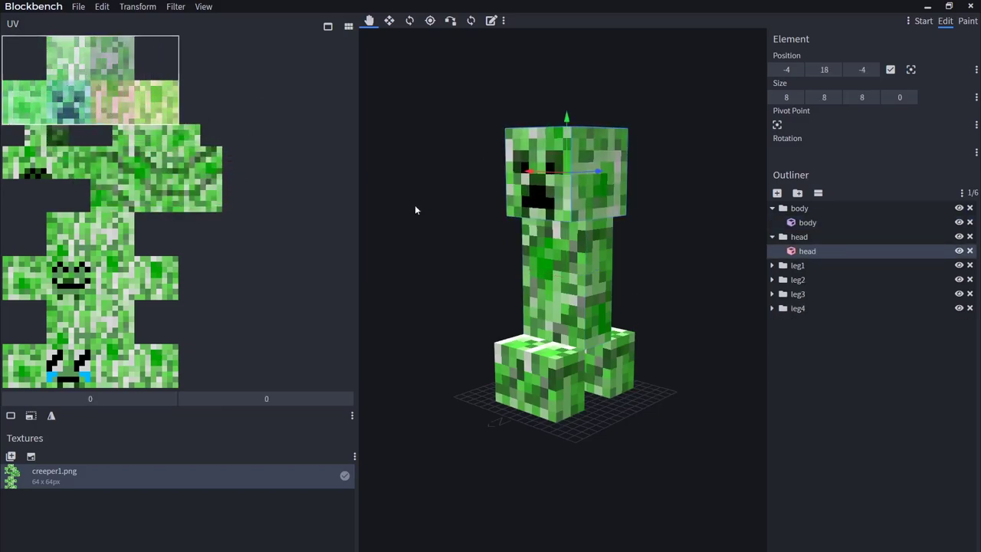
# Shift all four leg cubes' UV areas to 0, 16 so the legs show dark toes
pyautogui.click(525, 375)
pyautogui.moveTo(119, 160); pyautogui.dragTo(46, 161)
pyautogui.click(521, 405)
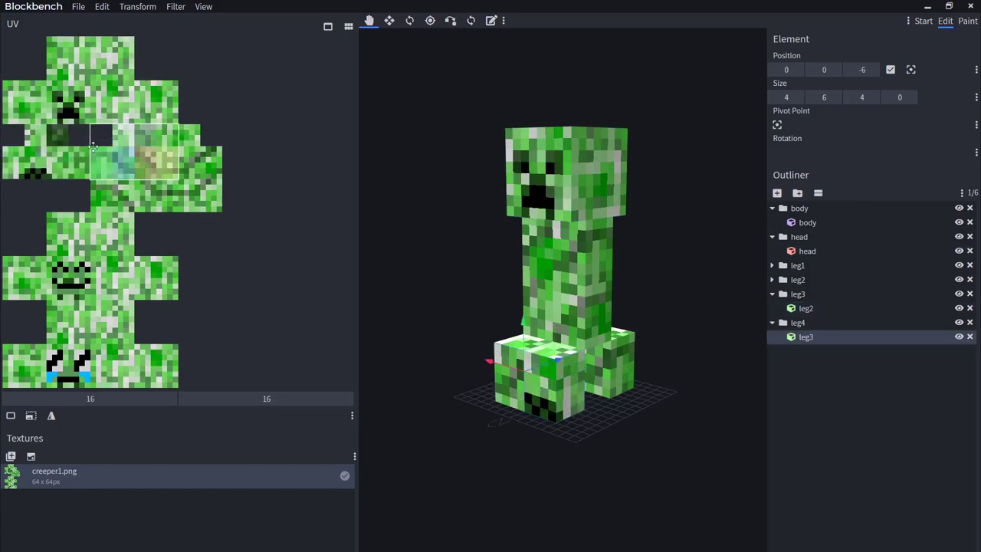
pyautogui.moveTo(101, 147); pyautogui.dragTo(19, 152)
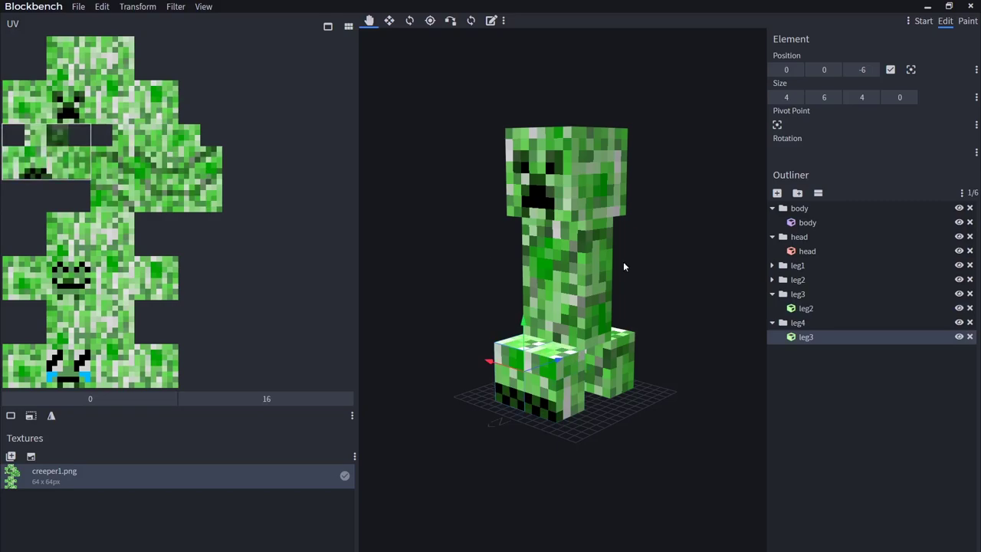
pyautogui.moveTo(686, 263); pyautogui.dragTo(483, 253)
pyautogui.click(507, 339)
pyautogui.moveTo(103, 146); pyautogui.dragTo(22, 152)
pyautogui.click(544, 361)
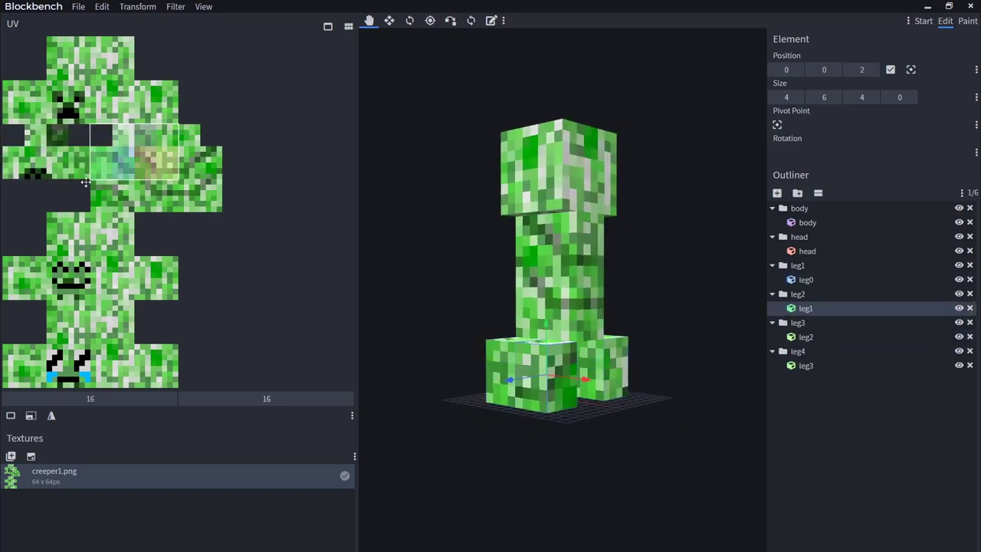
pyautogui.moveTo(135, 152); pyautogui.dragTo(47, 153)
pyautogui.moveTo(637, 316); pyautogui.dragTo(605, 236)
# Duplicate the head, raise the copy above it, and give it a different face
pyautogui.click(605, 236)
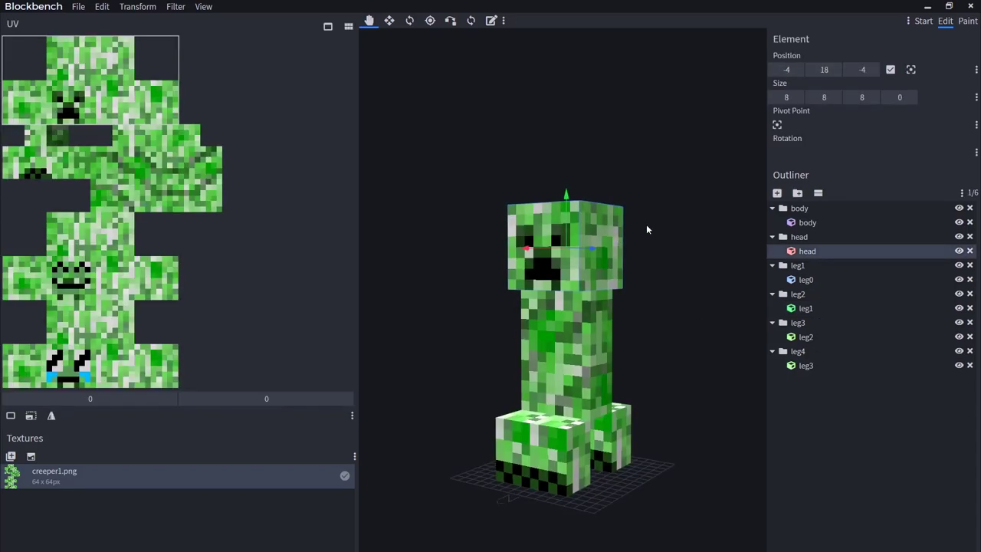
pyautogui.hotkey('ctrl', 'd')
pyautogui.moveTo(565, 198); pyautogui.dragTo(560, 115)
pyautogui.moveTo(613, 136); pyautogui.dragTo(578, 143)
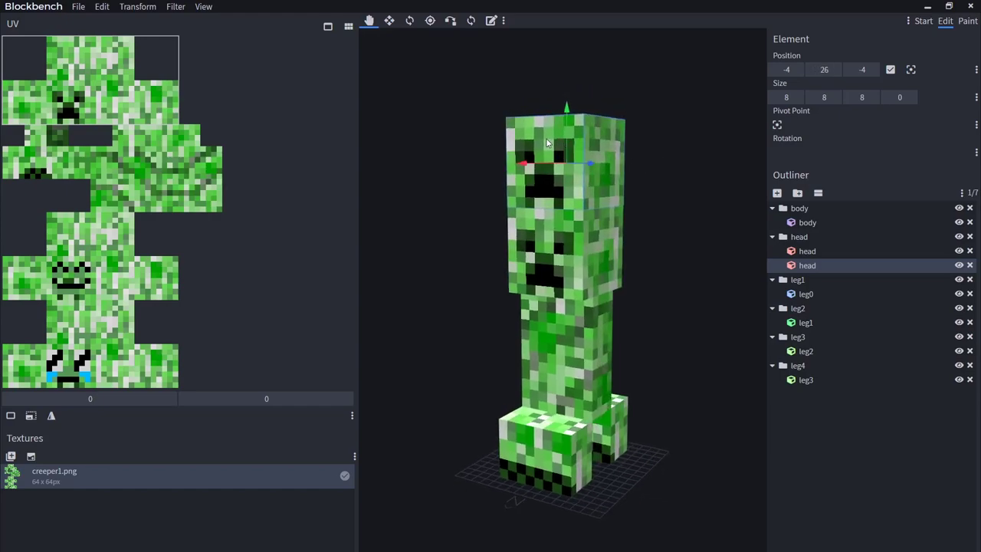
pyautogui.moveTo(79, 89); pyautogui.dragTo(58, 353)
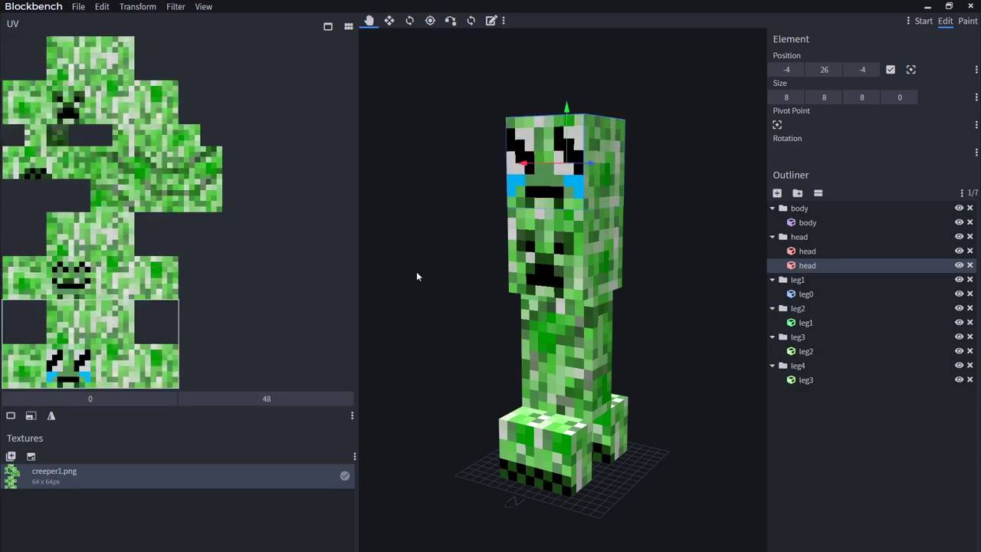
pyautogui.moveTo(438, 258); pyautogui.dragTo(432, 313)
# Duplicate the second head, raise it on top, and give it its own face
pyautogui.hotkey('ctrl', 'd')
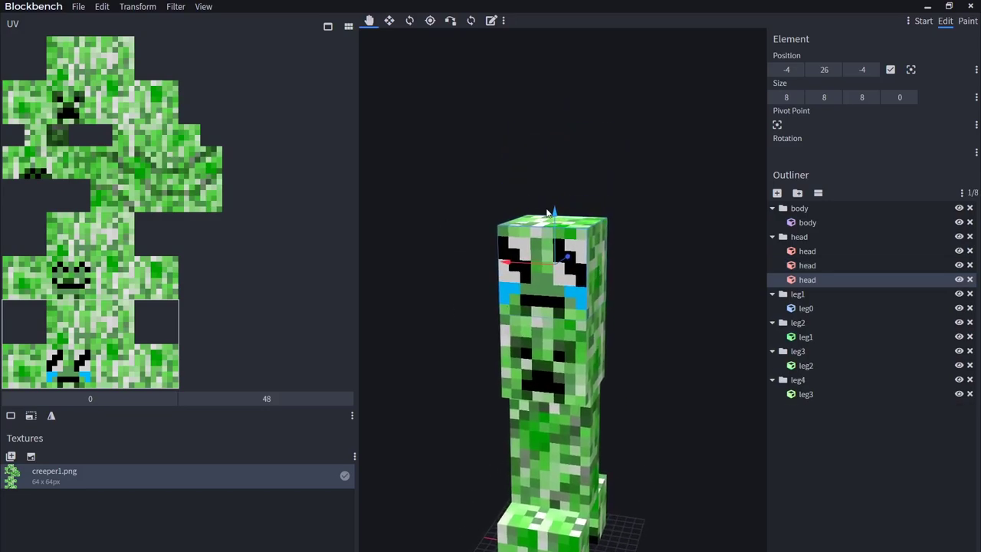
pyautogui.moveTo(553, 213); pyautogui.dragTo(571, 123)
pyautogui.moveTo(91, 364); pyautogui.dragTo(81, 273)
pyautogui.click(420, 362)
pyautogui.moveTo(420, 361); pyautogui.dragTo(486, 413)
pyautogui.scroll(-2, 489, 416)
pyautogui.moveTo(662, 400); pyautogui.dragTo(686, 414)
pyautogui.click(659, 303)
pyautogui.click(659, 303)
pyautogui.click(800, 251)
pyautogui.click(800, 237)
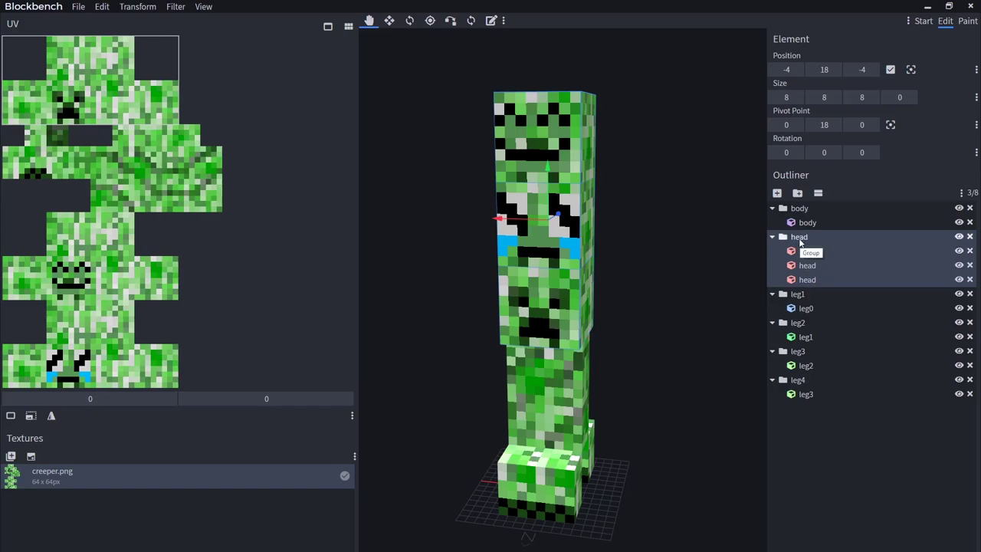
pyautogui.click(800, 239)
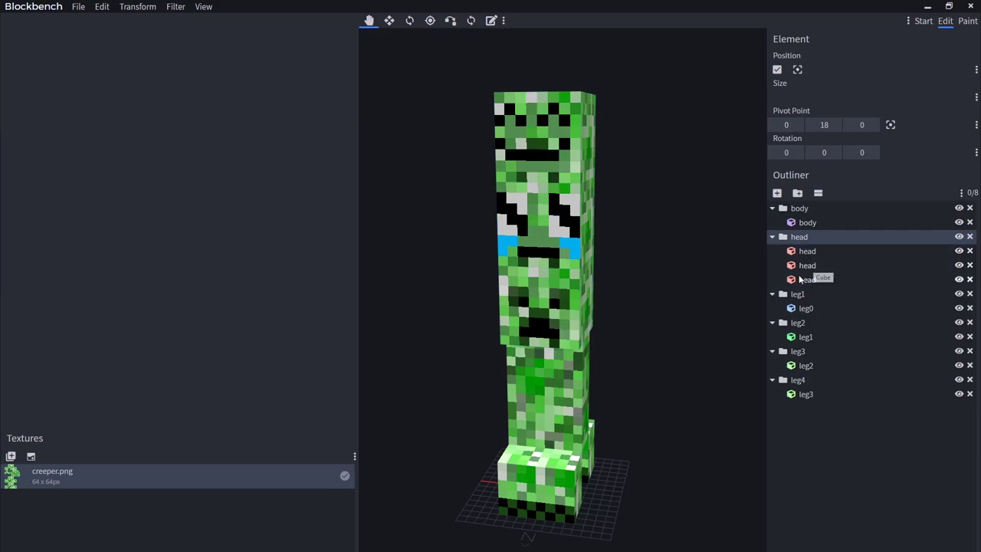
pyautogui.click(810, 253)
pyautogui.click(811, 279)
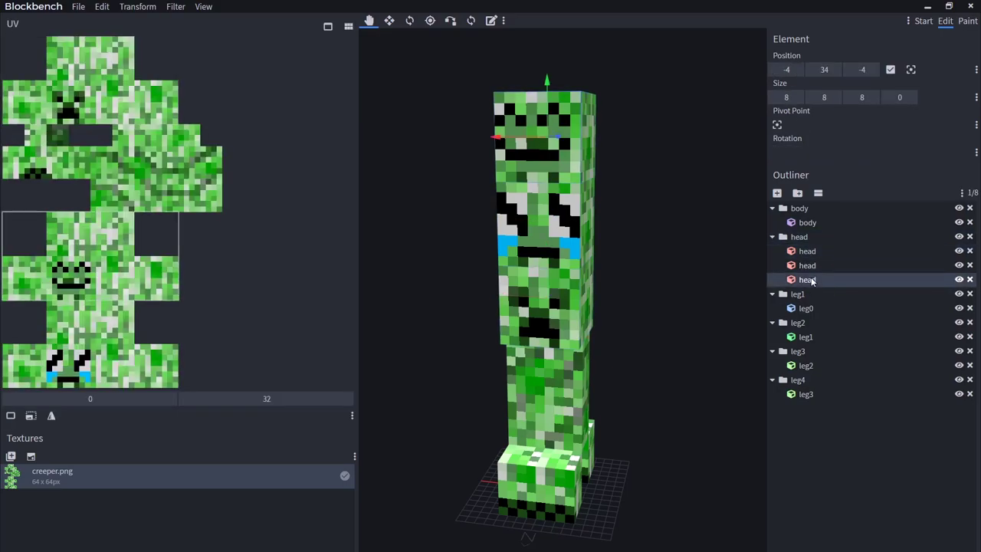
pyautogui.click(808, 252)
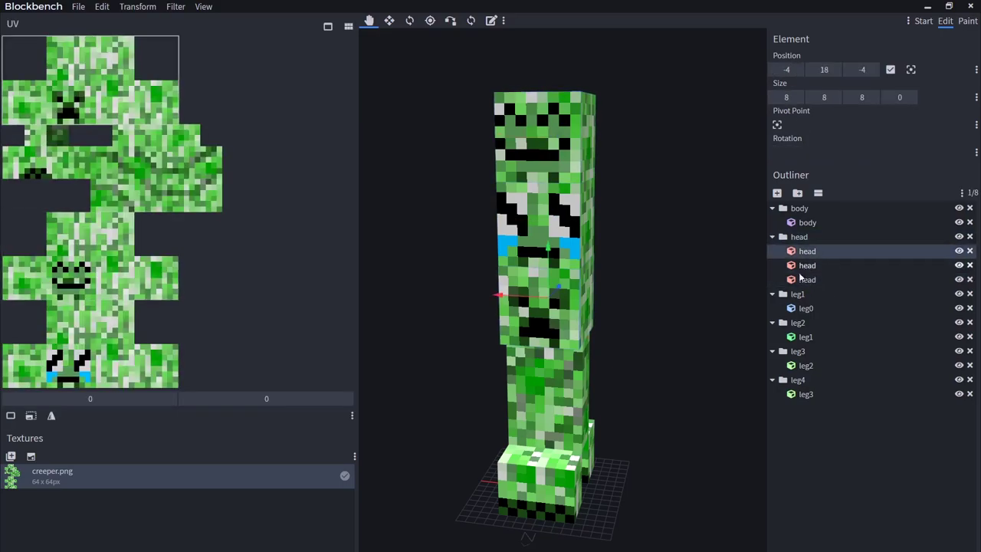
pyautogui.moveTo(811, 253)
pyautogui.mouseDown()
pyautogui.moveTo(803, 300)
pyautogui.moveTo(823, 305)
pyautogui.mouseUp()
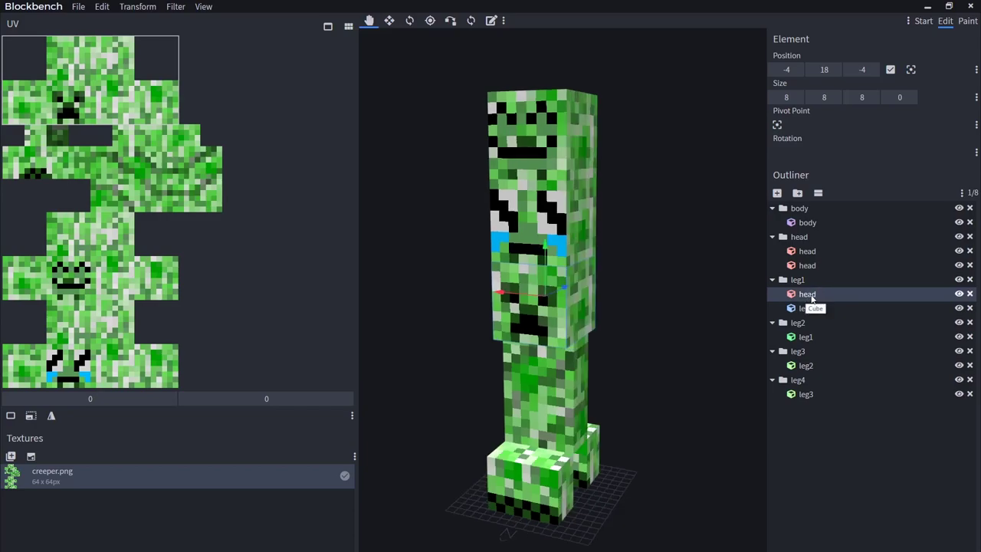
pyautogui.moveTo(810, 297)
pyautogui.mouseDown()
pyautogui.moveTo(813, 274)
pyautogui.moveTo(824, 280)
pyautogui.moveTo(800, 294)
pyautogui.mouseUp()
pyautogui.click(803, 337)
pyautogui.click(803, 281)
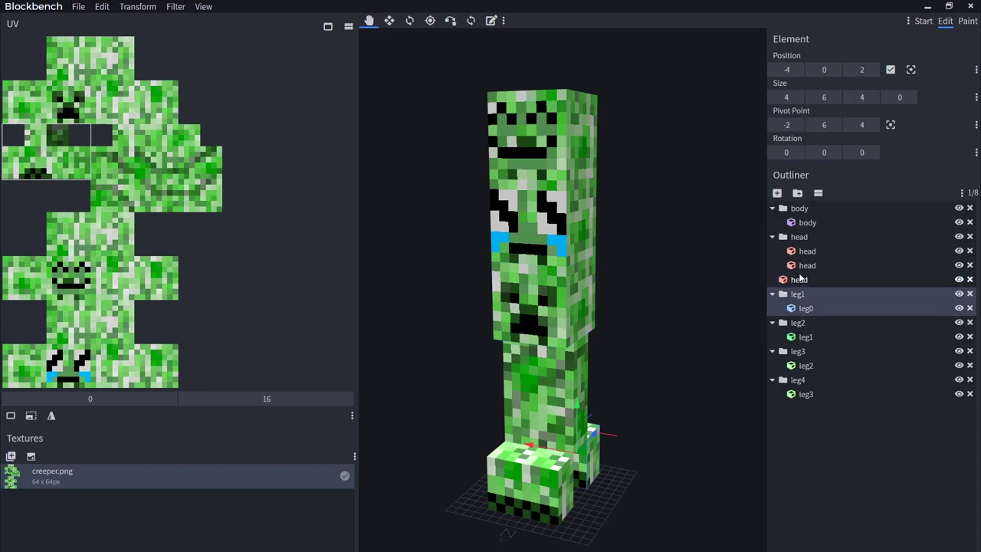
pyautogui.click(799, 237)
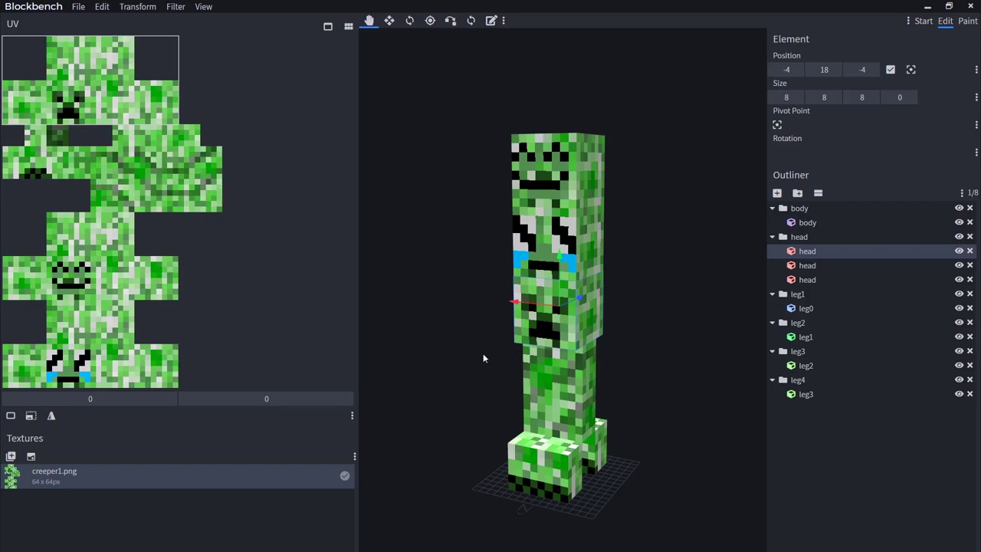
pyautogui.moveTo(457, 357); pyautogui.dragTo(463, 357)
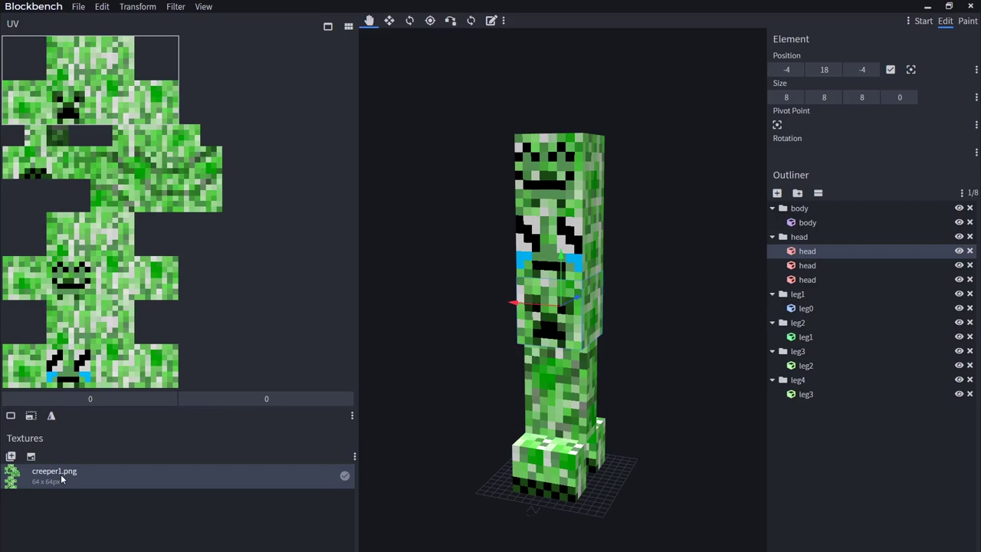
# Undo the last two edits and export the model as an OptiFine entity model
pyautogui.hotkey('ctrl', 'z')
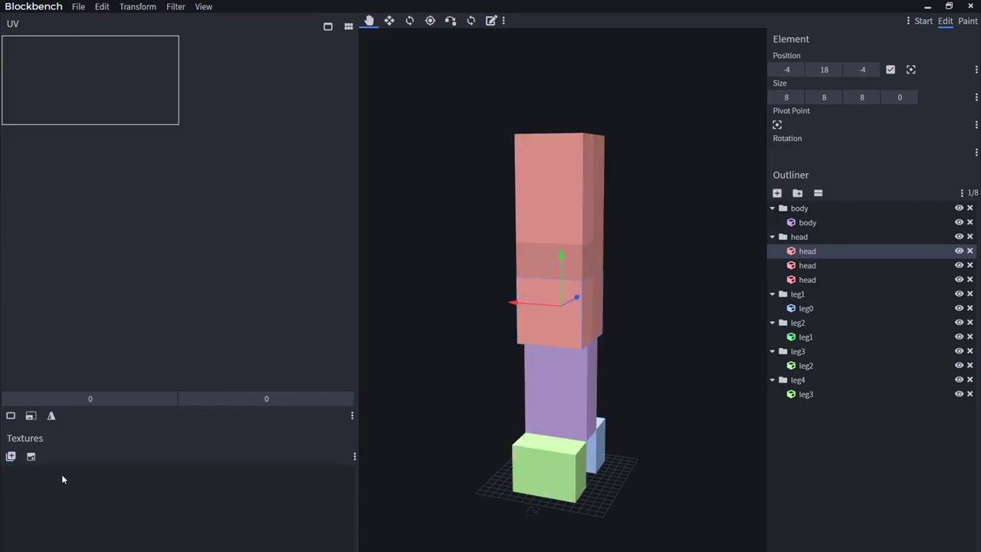
pyautogui.hotkey('ctrl', 'z')
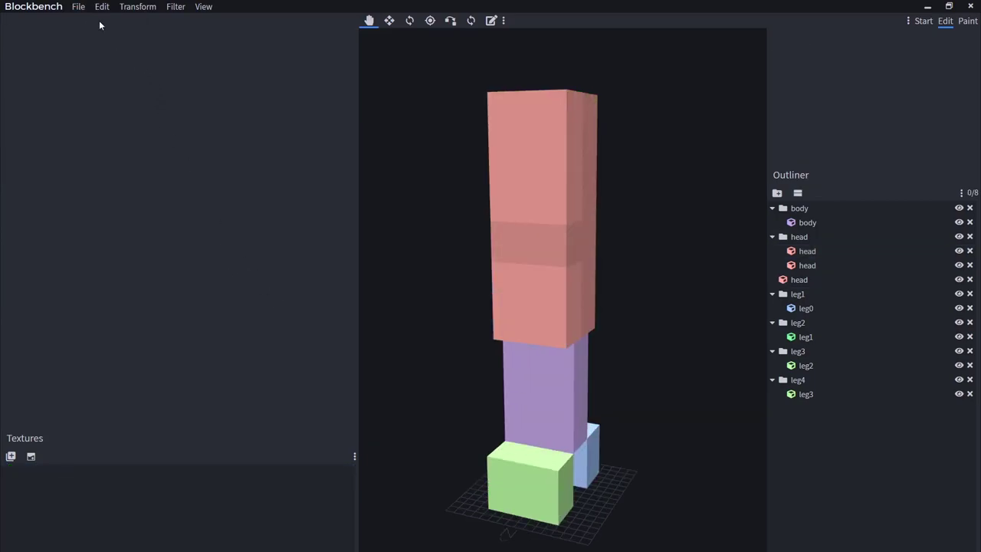
pyautogui.click(78, 6)
pyautogui.moveTo(95, 171)
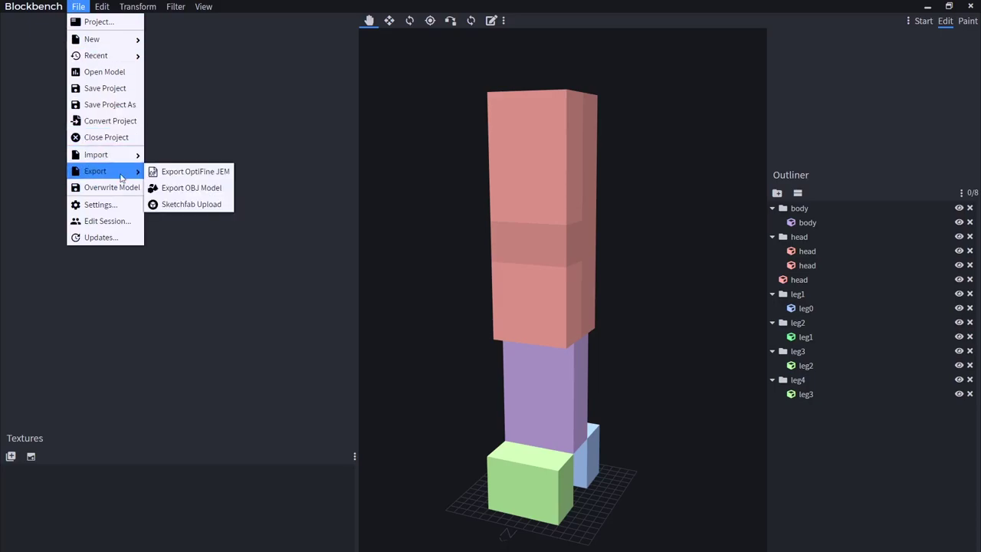
pyautogui.click(205, 174)
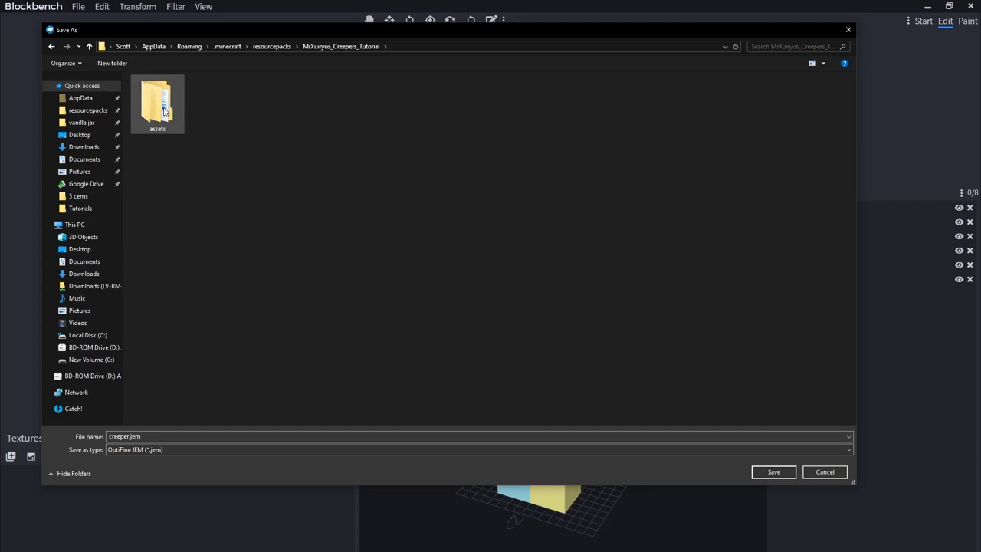
# Set creeper.jem's save location to assets/minecraft/optifine/cem
pyautogui.doubleClick(163, 111)
pyautogui.doubleClick(173, 92)
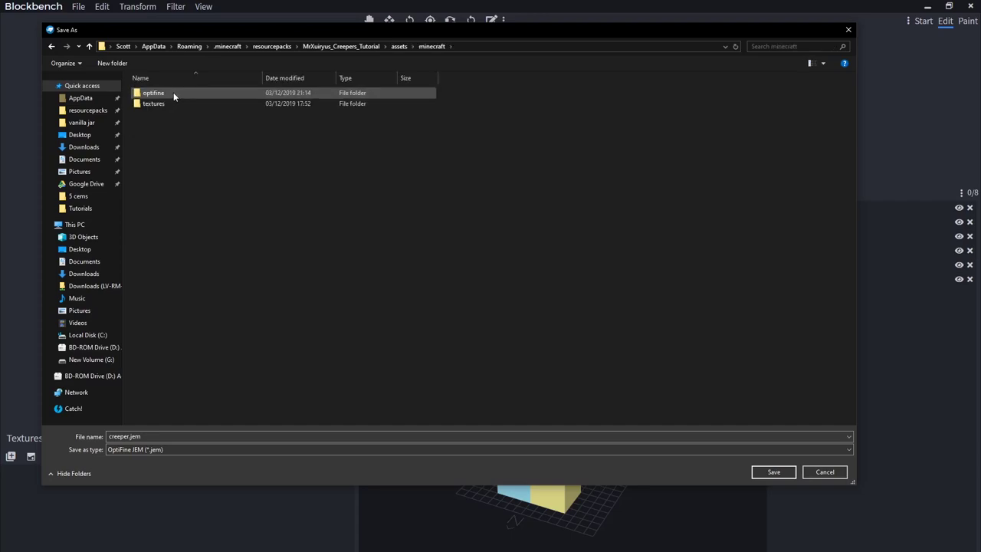
pyautogui.doubleClick(152, 95)
pyautogui.click(154, 95)
pyautogui.doubleClick(153, 95)
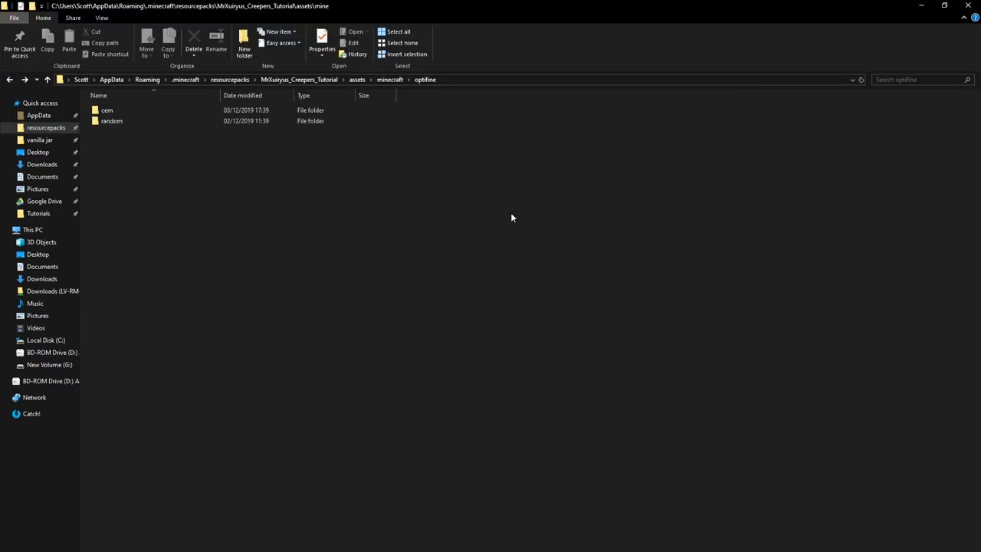
# Navigate from the pack's top folder to assets/minecraft/textures/entity/creeper and select creeper.png
pyautogui.click(299, 79)
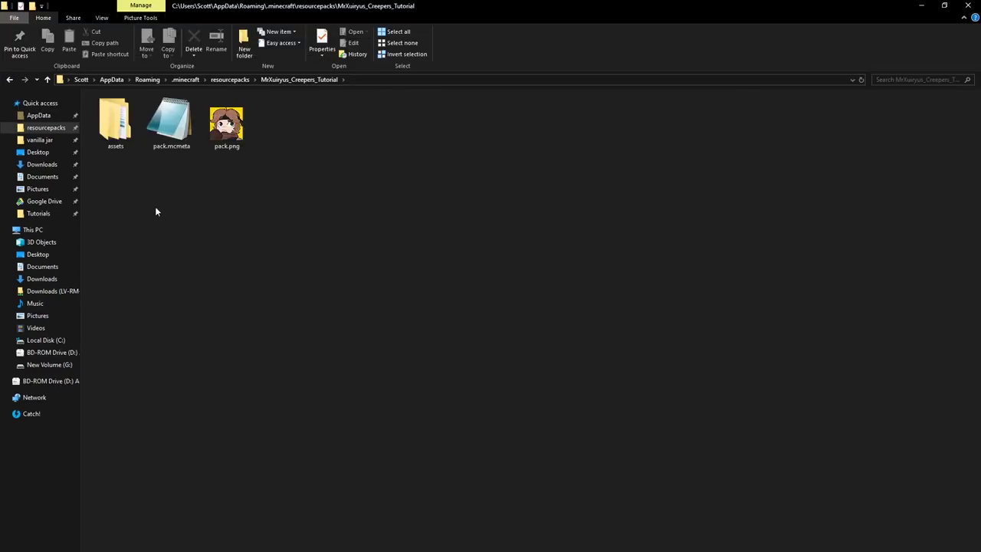
pyautogui.doubleClick(109, 130)
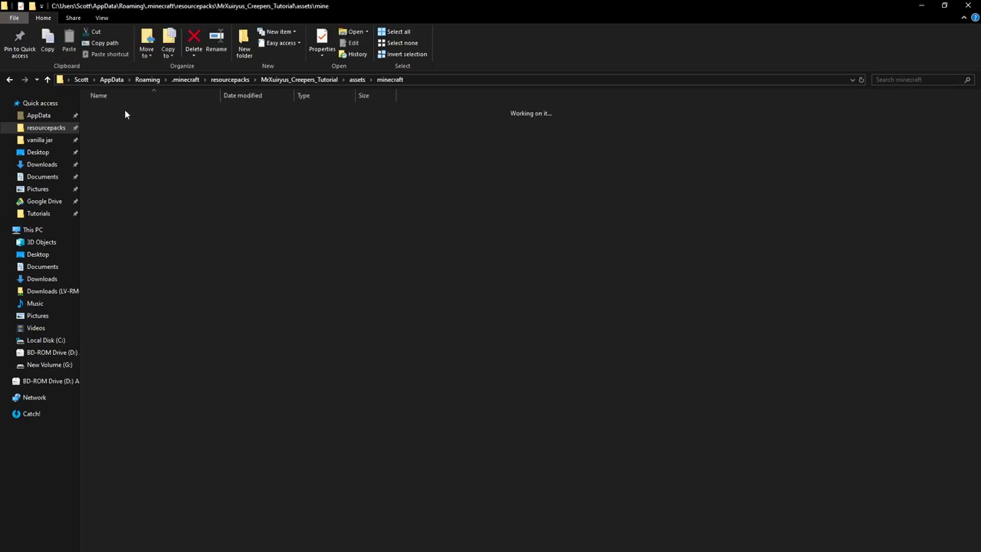
pyautogui.click(245, 157)
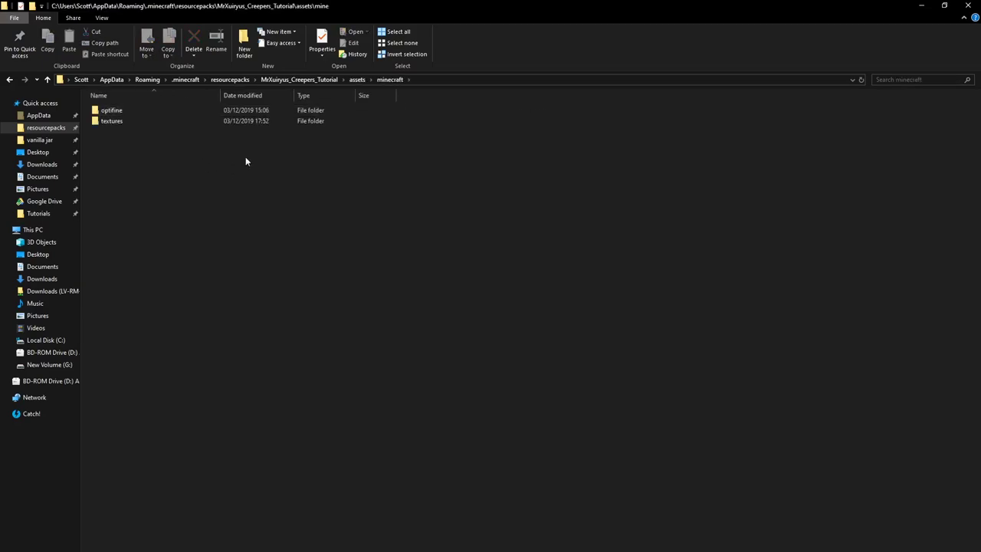
pyautogui.doubleClick(107, 120)
pyautogui.doubleClick(113, 111)
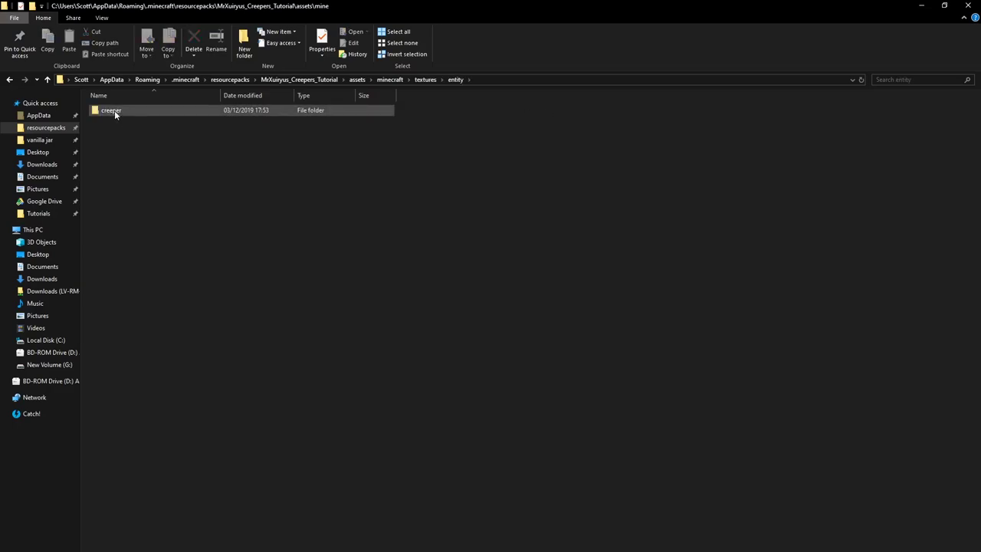
pyautogui.doubleClick(114, 110)
pyautogui.click(120, 134)
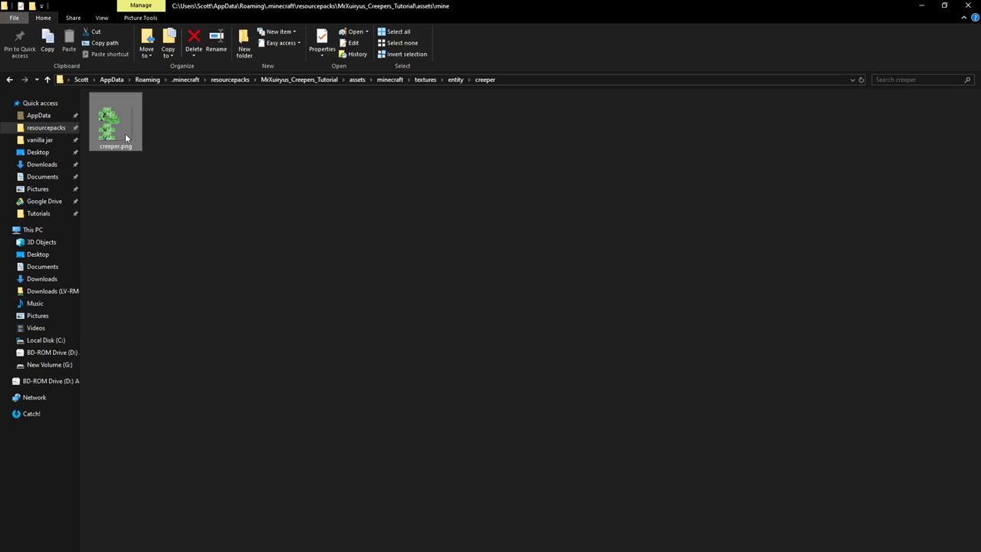
# Go back to minecraft and open optifine/random/entity/creeper, briefly selecting creeper2.png
pyautogui.press('BackSpace')
pyautogui.press('BackSpace')
pyautogui.press('BackSpace')
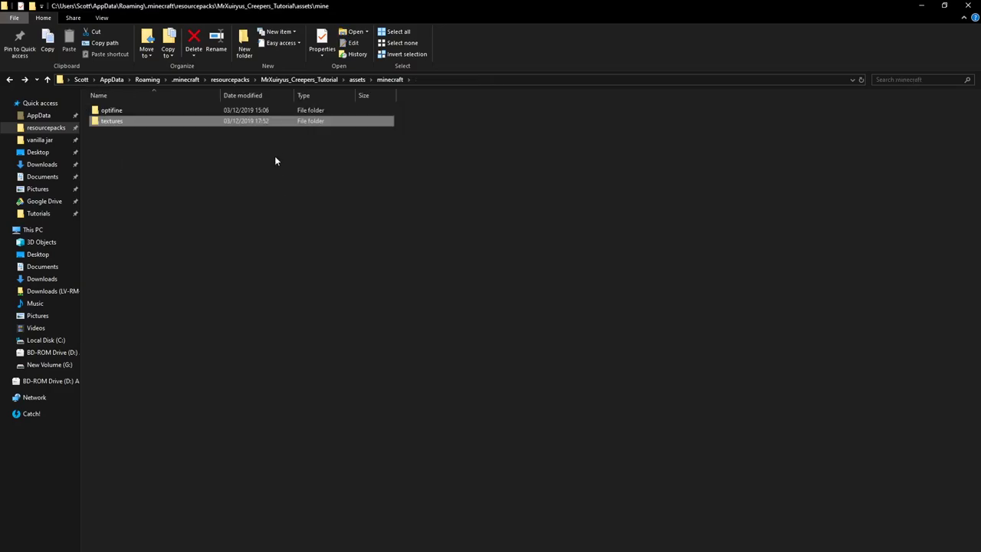
pyautogui.click(131, 111)
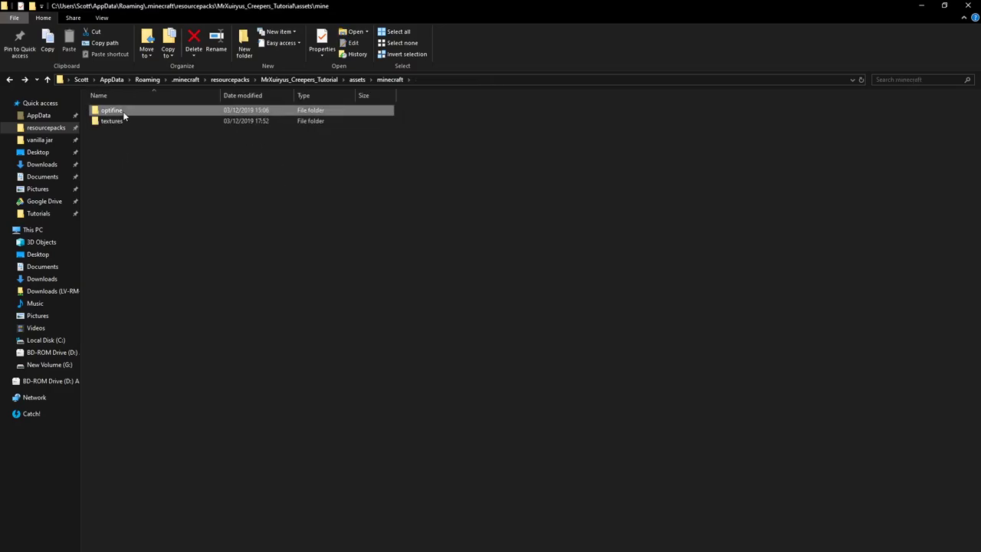
pyautogui.doubleClick(123, 111)
pyautogui.click(129, 121)
pyautogui.doubleClick(129, 121)
pyautogui.click(124, 110)
pyautogui.doubleClick(124, 109)
pyautogui.doubleClick(124, 110)
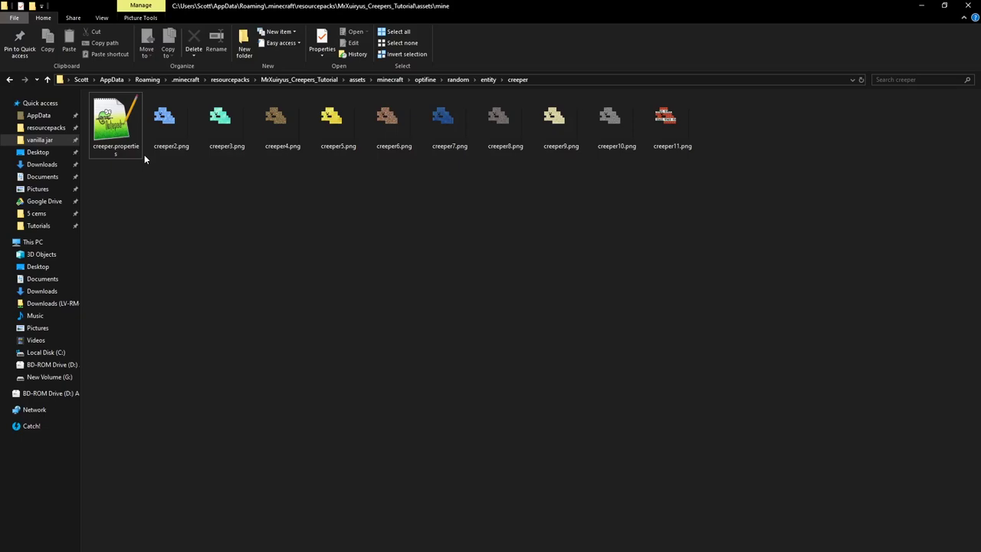
pyautogui.click(176, 126)
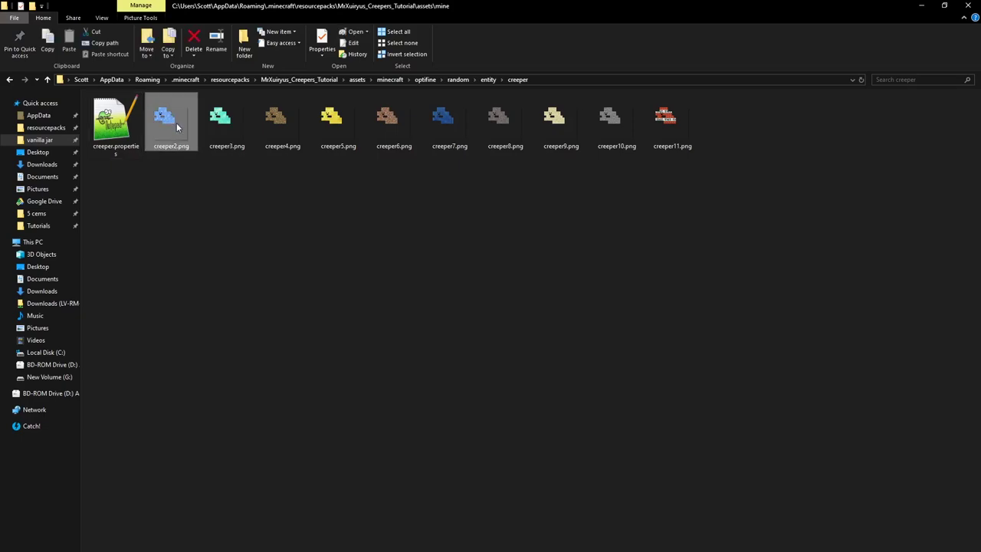
pyautogui.click(183, 185)
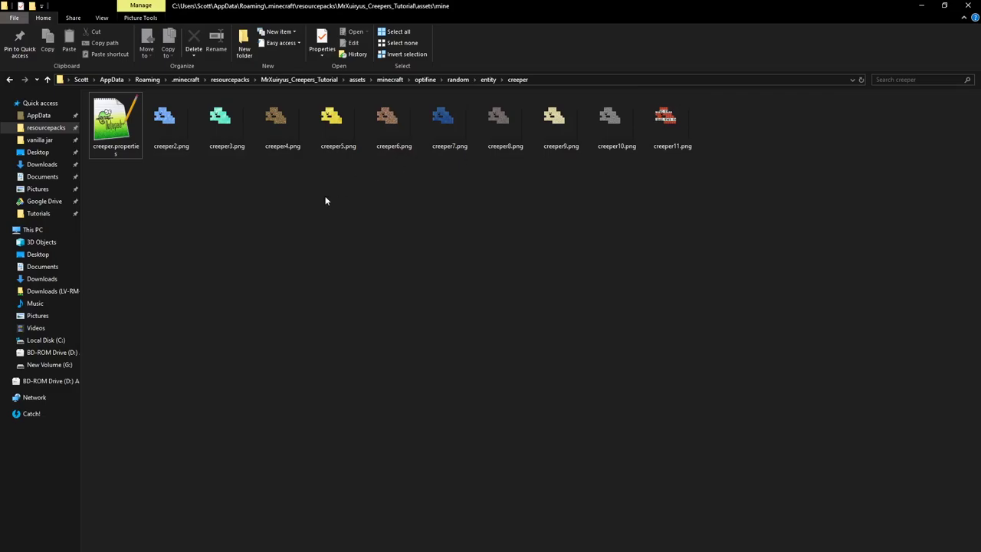
pyautogui.doubleClick(115, 123)
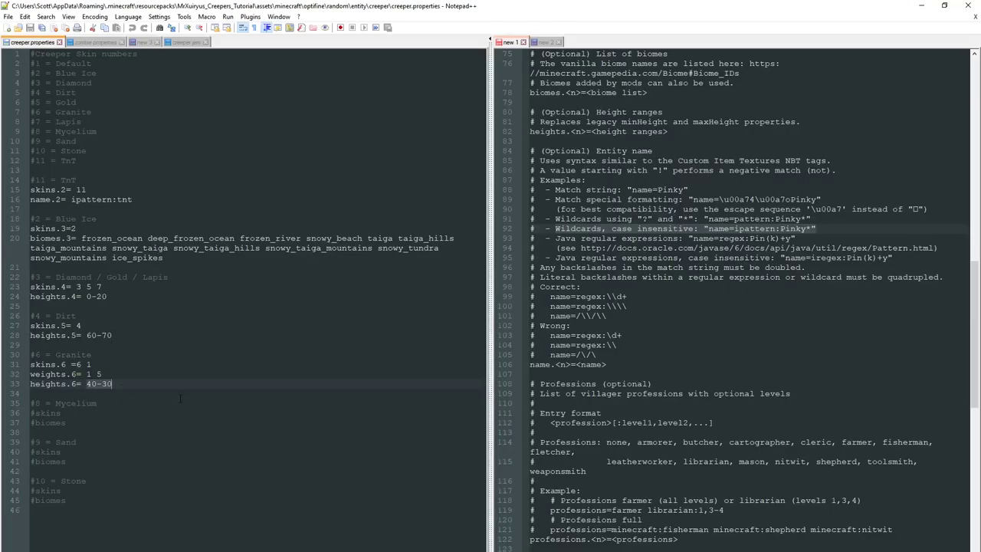
pyautogui.click(181, 395)
pyautogui.click(967, 5)
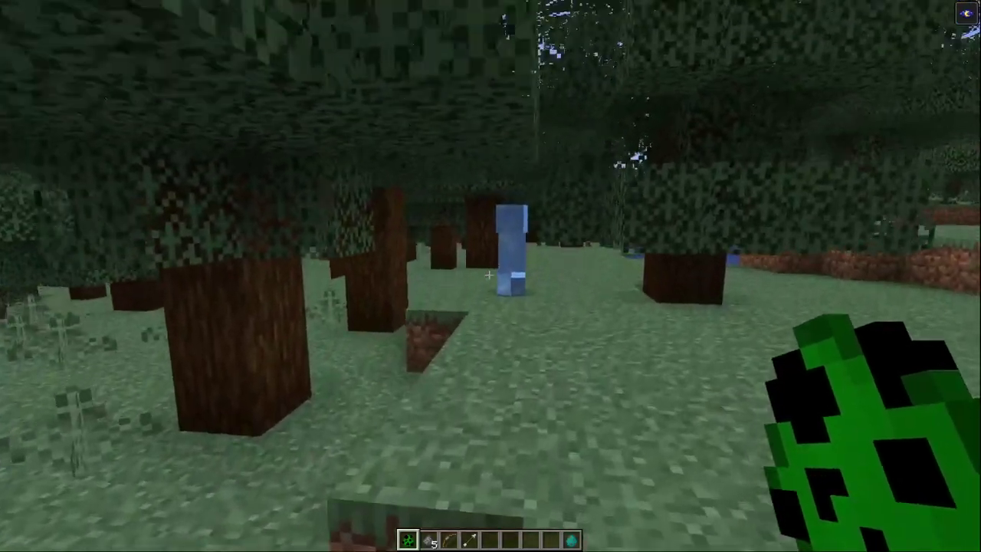
# Fly to the snowy mountain ridge and spawn a creeper on a snow block
pyautogui.press('w')
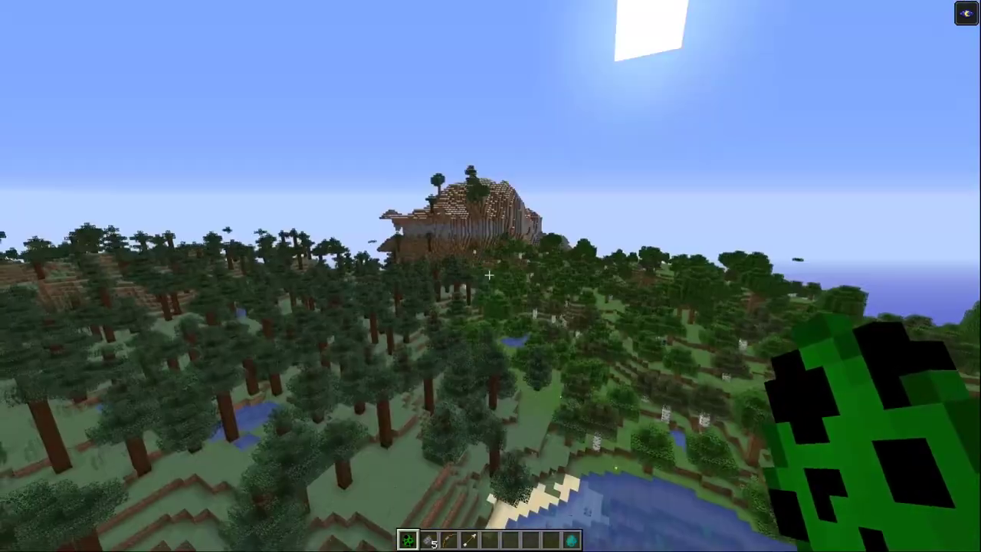
pyautogui.press('w')
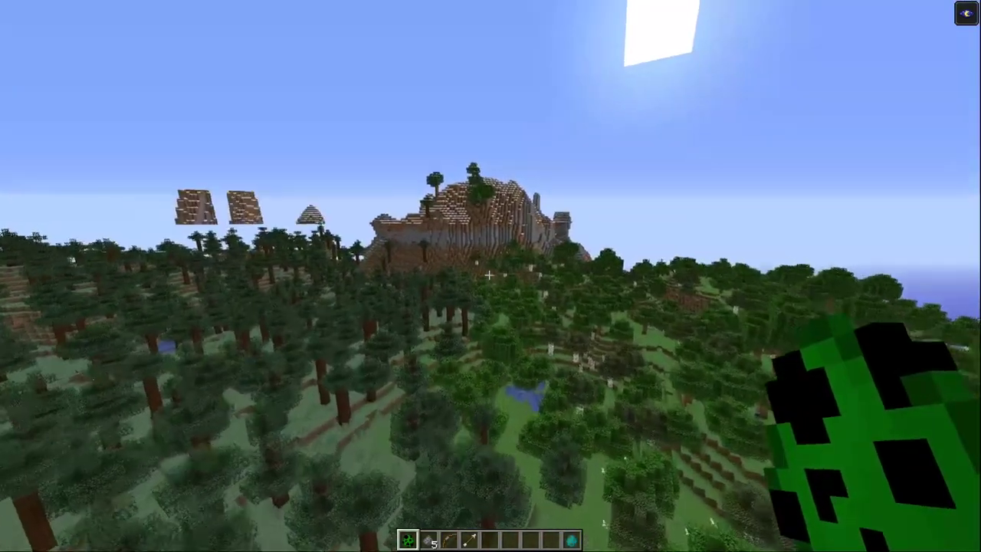
pyautogui.press('w')
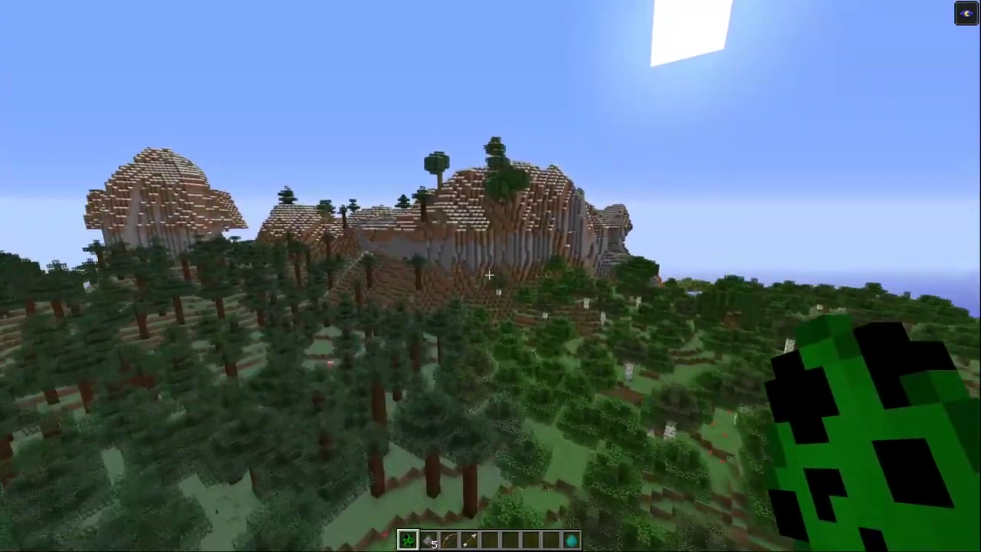
pyautogui.press('w')
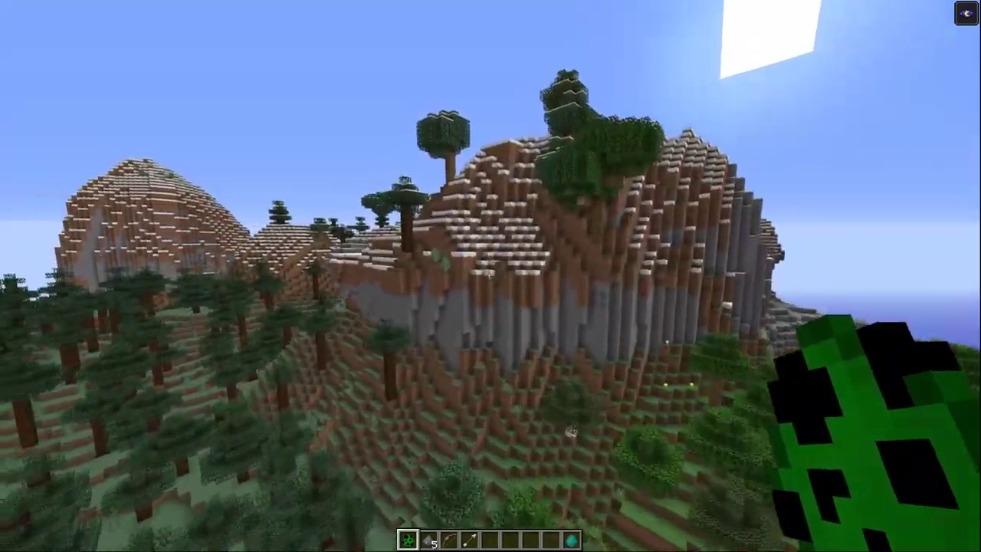
pyautogui.press('w')
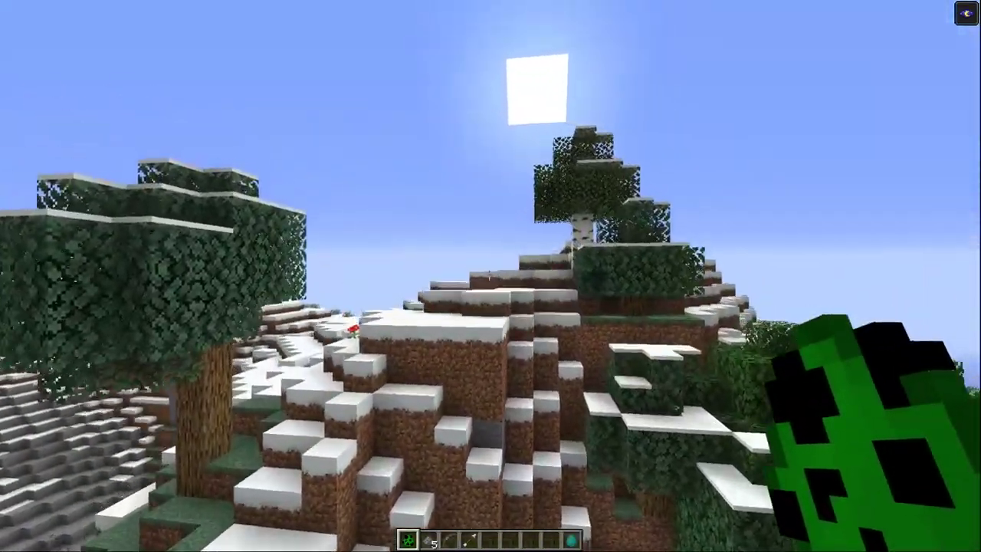
pyautogui.press('w')
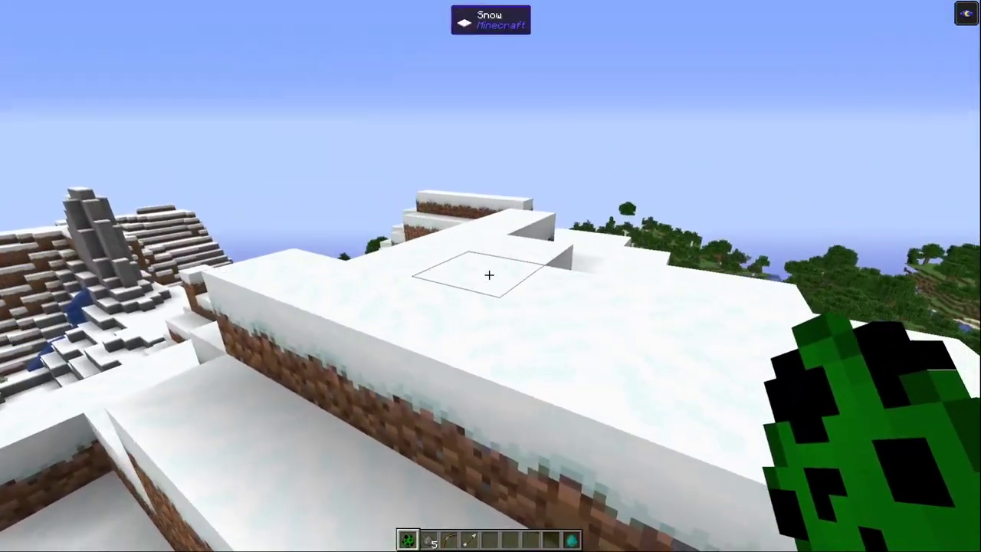
pyautogui.rightClick(489, 274)
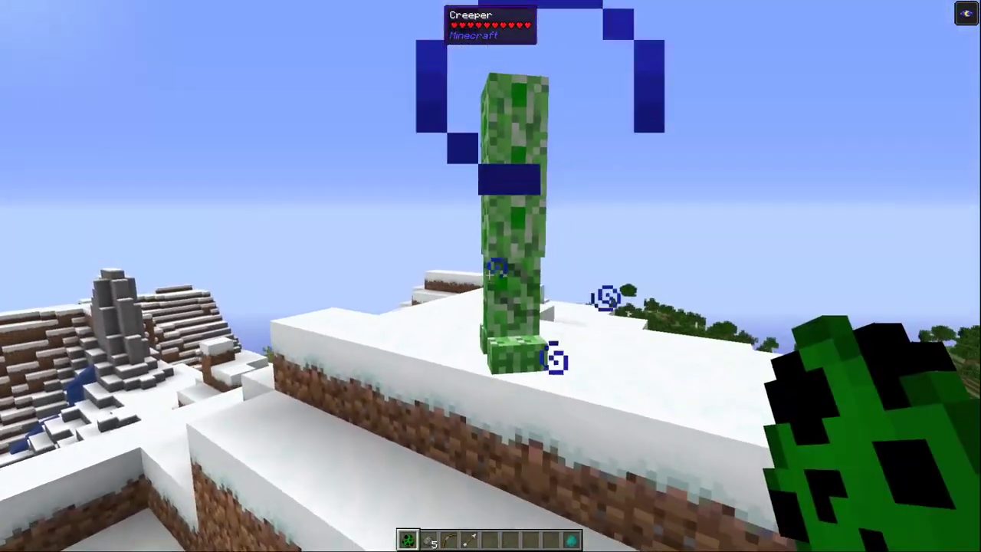
# Circle in close to the creeper and spawn two more creepers on the snow
pyautogui.press('d')
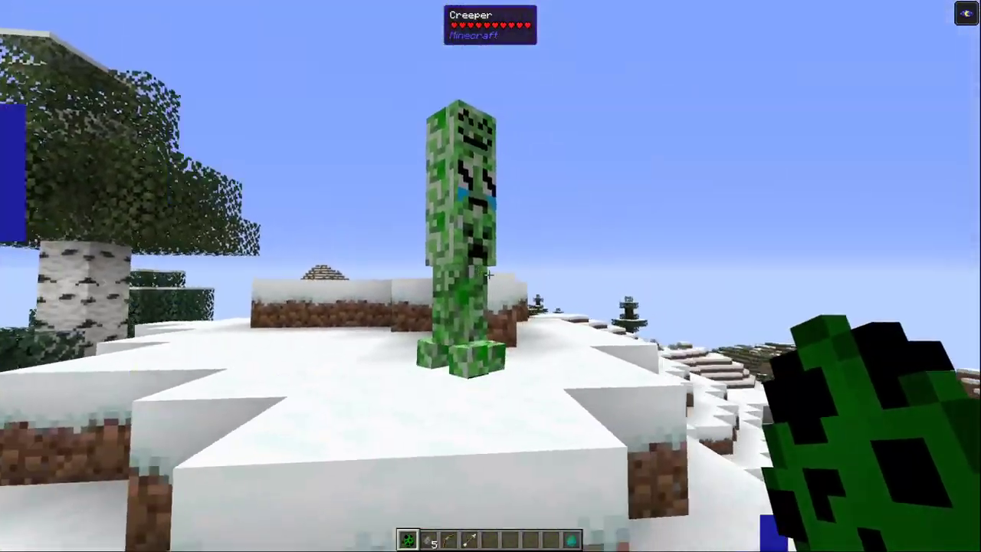
pyautogui.press('w')
pyautogui.press('a')
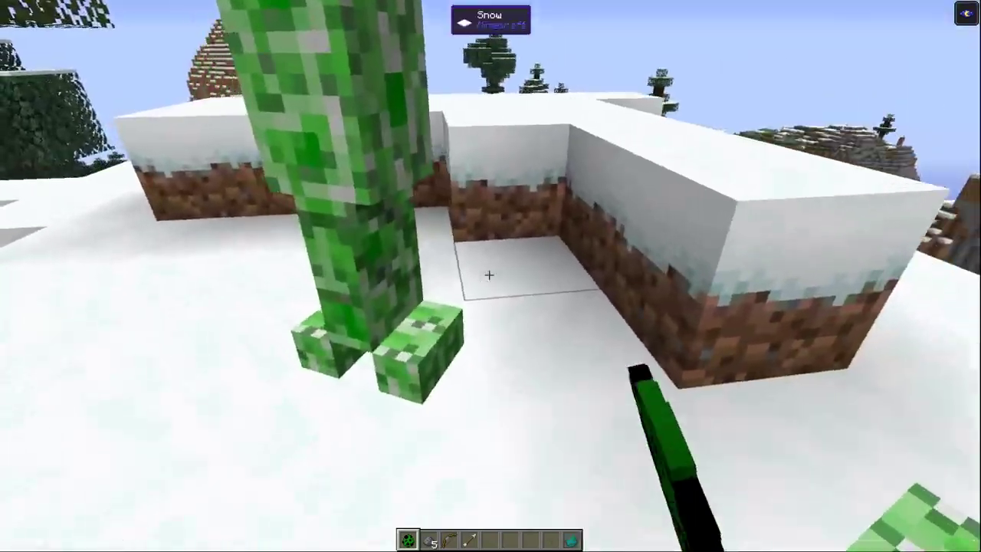
pyautogui.rightClick(489, 274)
pyautogui.rightClick(489, 274)
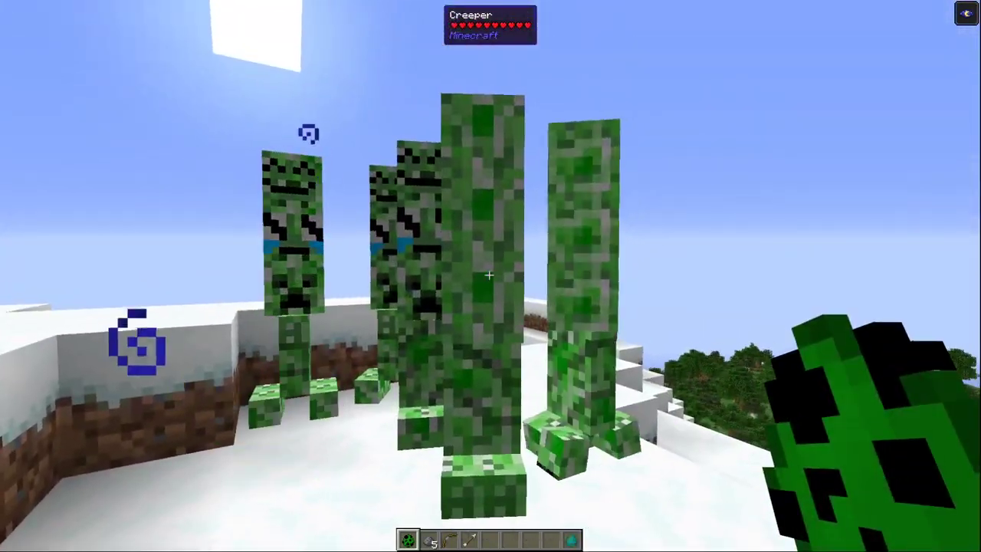